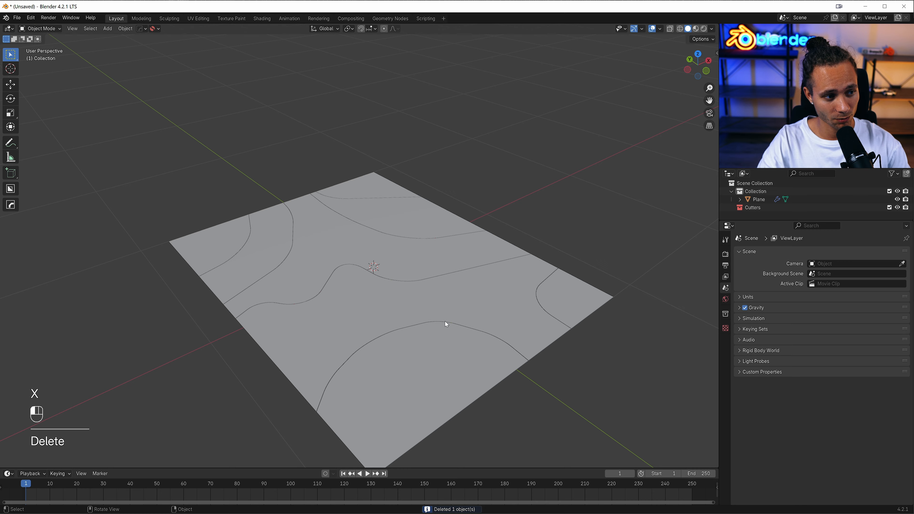
# Add a Hard Ops Cloth modifier to the plane with the cut curves and play the simulation.
pyautogui.click(445, 322)
pyautogui.moveTo(445, 322); pyautogui.dragTo(482, 304, button='middle')
pyautogui.scroll(4, 483, 326)
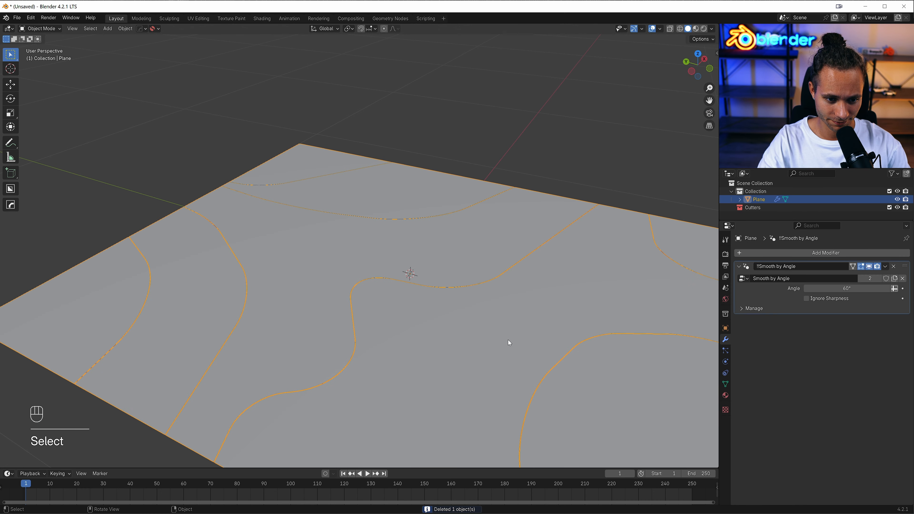
pyautogui.moveTo(508, 342); pyautogui.dragTo(432, 296, button='middle')
pyautogui.scroll(-5, 441, 317)
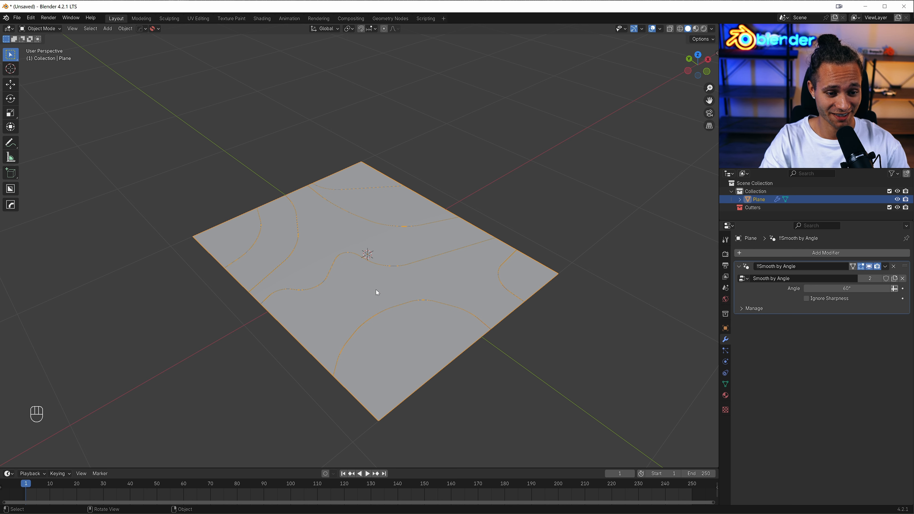
pyautogui.scroll(1, 375, 290)
pyautogui.press('q')
pyautogui.moveTo(360, 328)
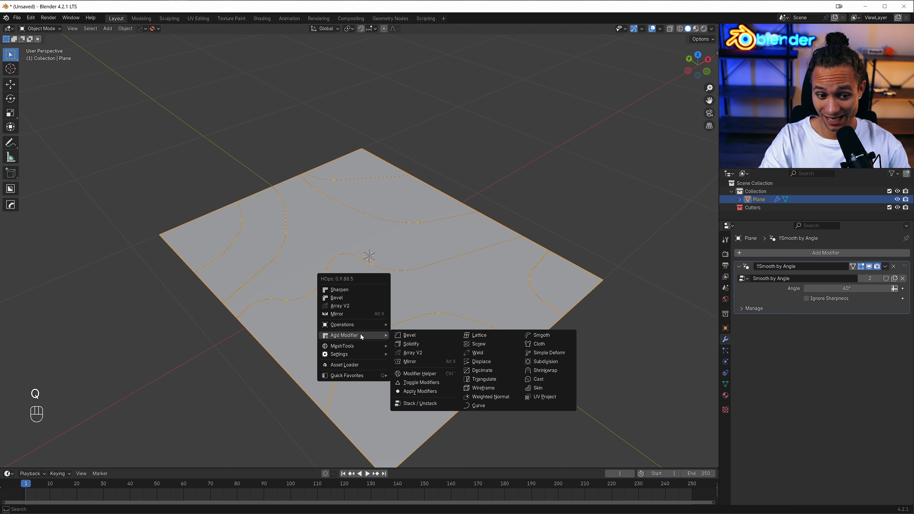
pyautogui.click(540, 344)
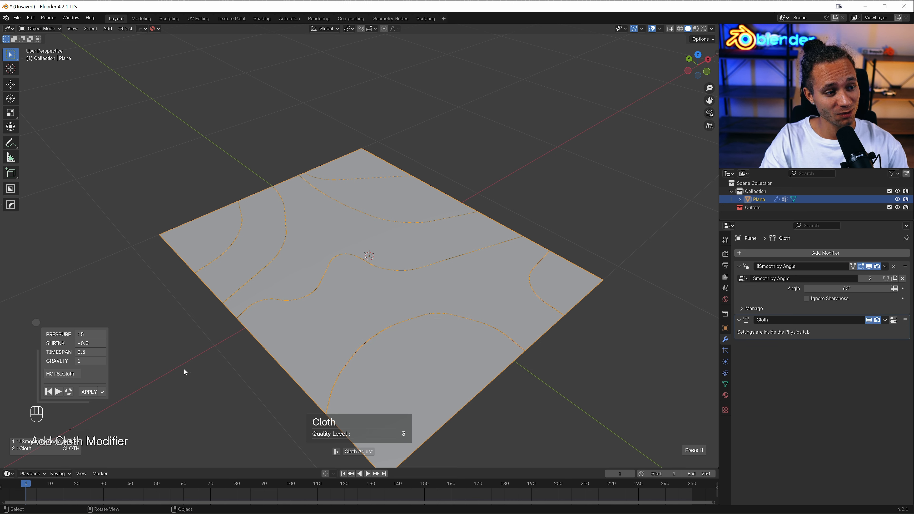
pyautogui.click(56, 395)
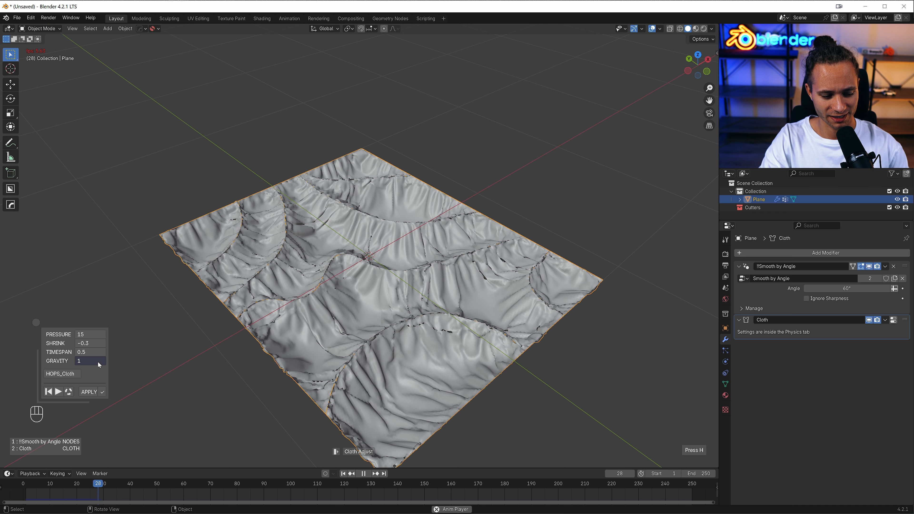
# Set the cloth simulation's gravity to -0.5 and its shrink to -0.4.
pyautogui.scroll(-7, 98, 363)
pyautogui.scroll(-11, 97, 362)
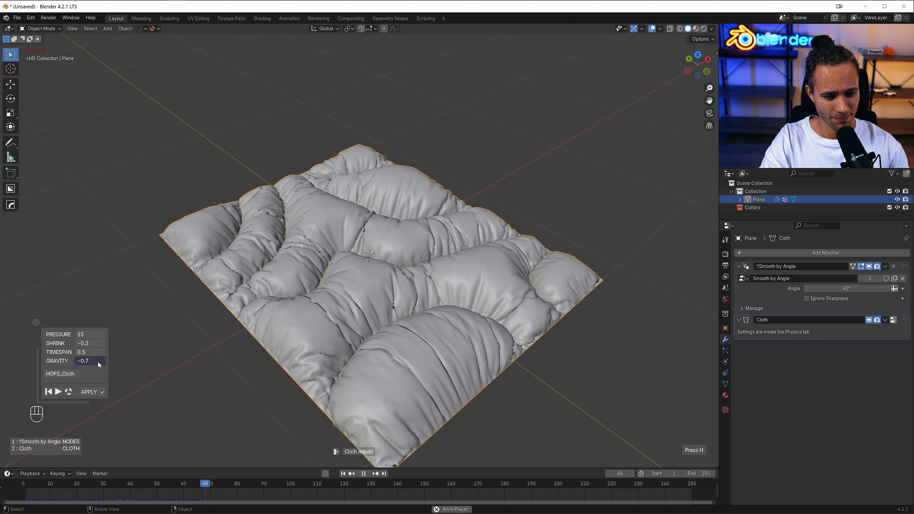
pyautogui.scroll(1, 98, 362)
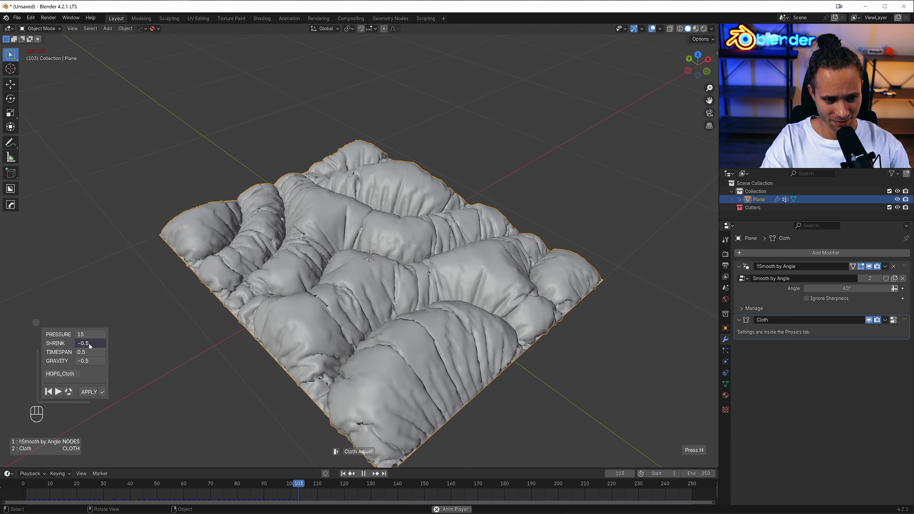
pyautogui.scroll(1, 90, 346)
pyautogui.scroll(1, 90, 346)
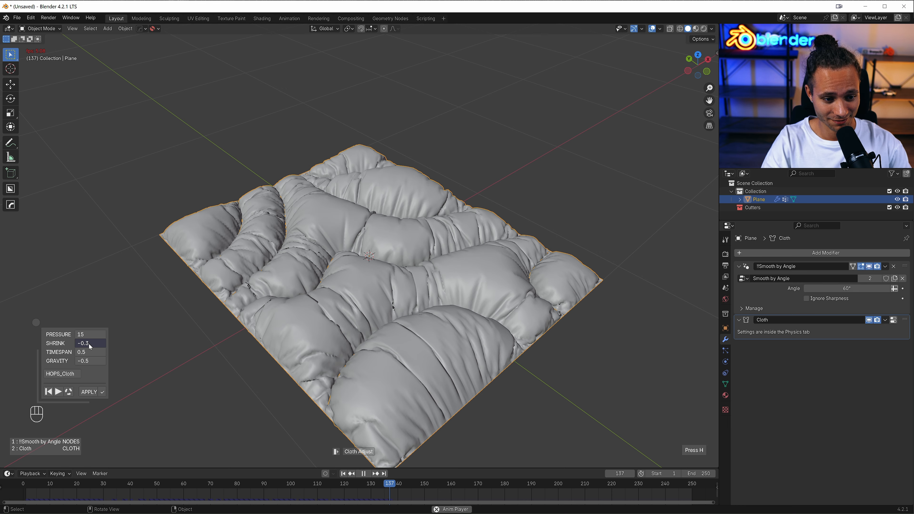
pyautogui.scroll(-1, 90, 346)
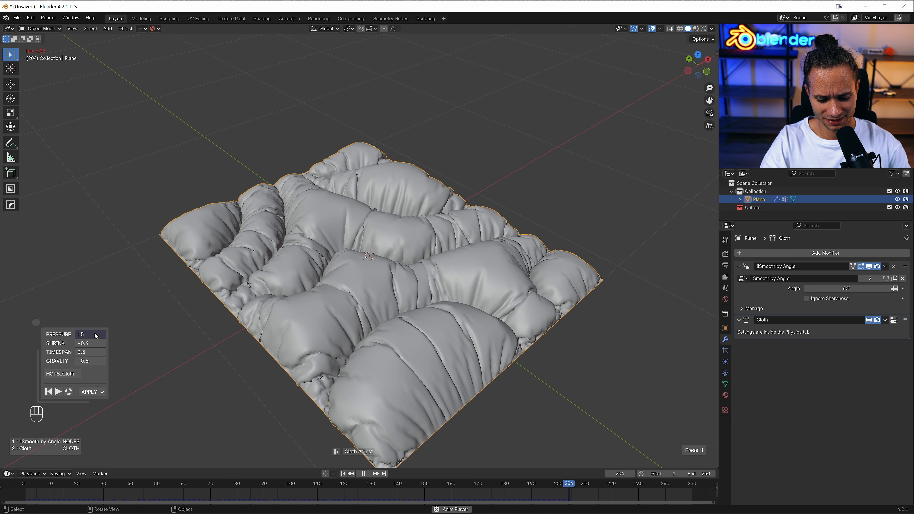
# Set the cloth pressure to 25 and apply the simulation to the plane.
pyautogui.write('25')
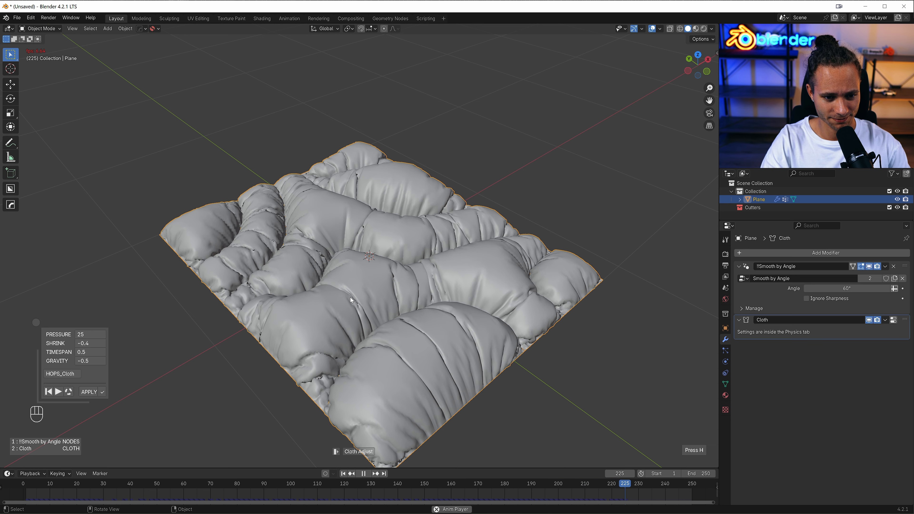
pyautogui.moveTo(354, 298); pyautogui.dragTo(349, 296, button='middle')
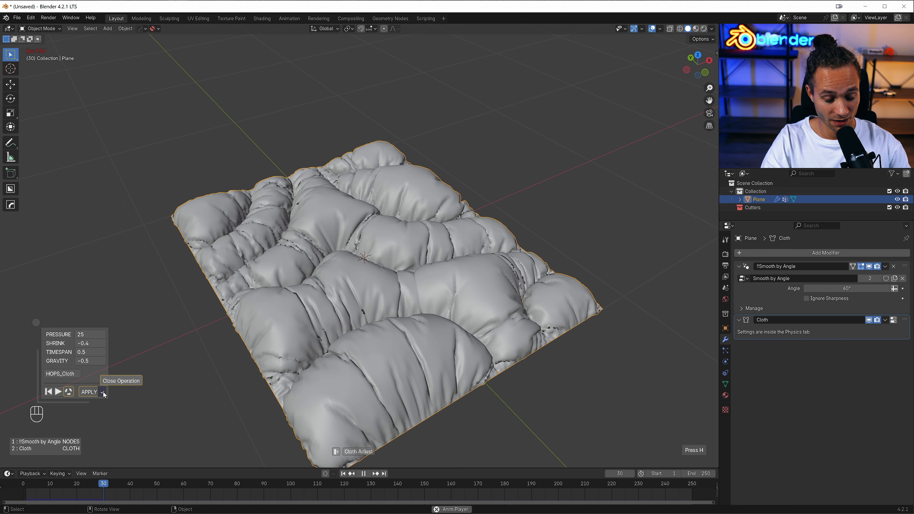
pyautogui.click(103, 392)
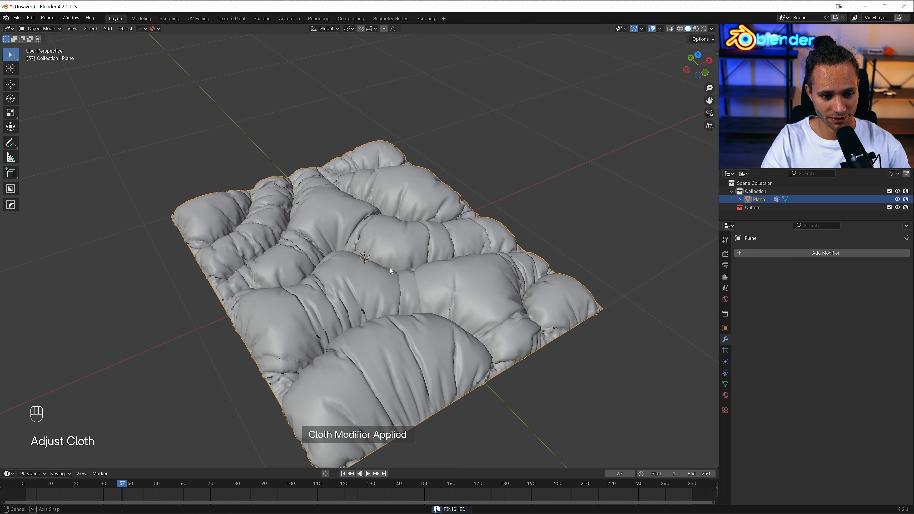
# Add a level 2 Subdivision modifier to the inflated plane and deselect it.
pyautogui.moveTo(390, 268); pyautogui.dragTo(385, 357, button='middle')
pyautogui.click(420, 279)
pyautogui.scroll(4, 456, 271)
pyautogui.scroll(-3, 443, 306)
pyautogui.hotkey('ctrl', '2')
pyautogui.scroll(-5, 428, 306)
pyautogui.click(534, 243)
pyautogui.scroll(-3, 408, 303)
# Add a camera and align it to a straight top view of the inflated plane.
pyautogui.moveTo(406, 304)
pyautogui.mouseDown(button='middle')
pyautogui.moveTo(403, 278)
pyautogui.moveTo(404, 294)
pyautogui.mouseUp(button='middle')
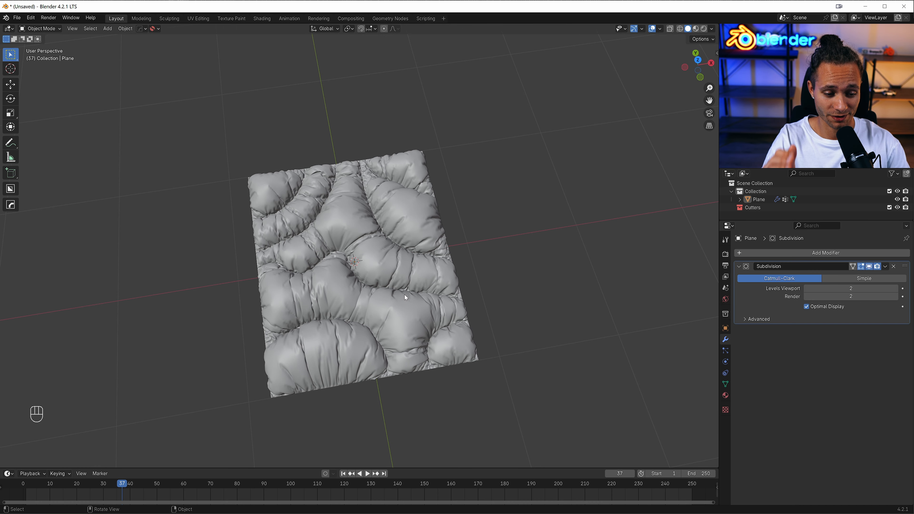
pyautogui.moveTo(402, 295); pyautogui.dragTo(391, 292, button='middle')
pyautogui.press('`')
pyautogui.click(374, 137)
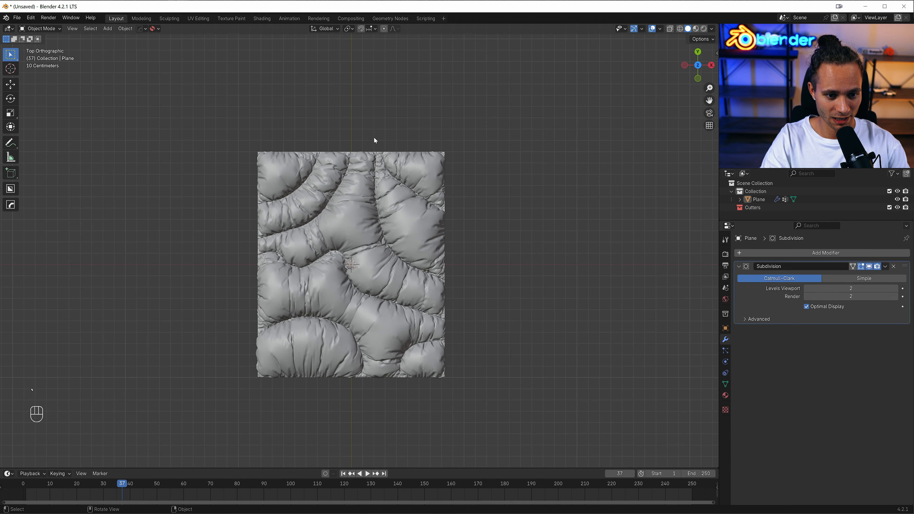
pyautogui.scroll(-1, 370, 264)
pyautogui.hotkey('shift', 'a')
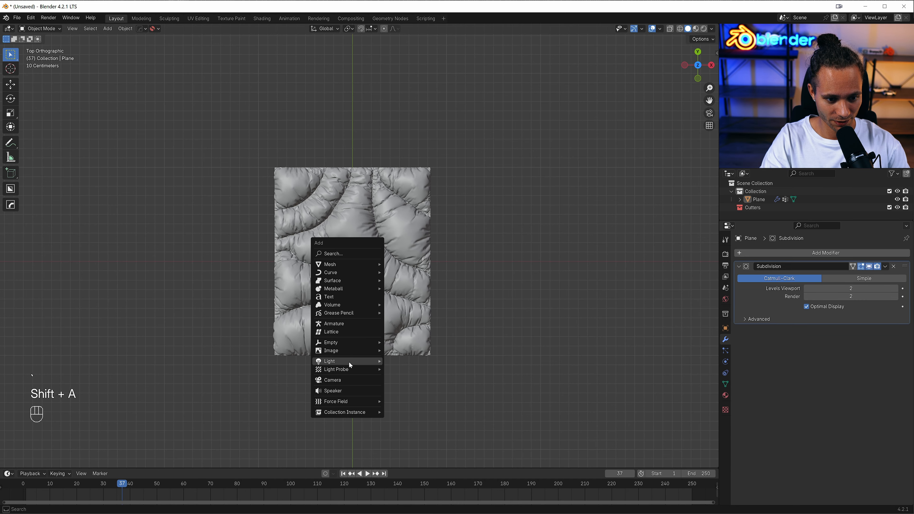
pyautogui.click(343, 380)
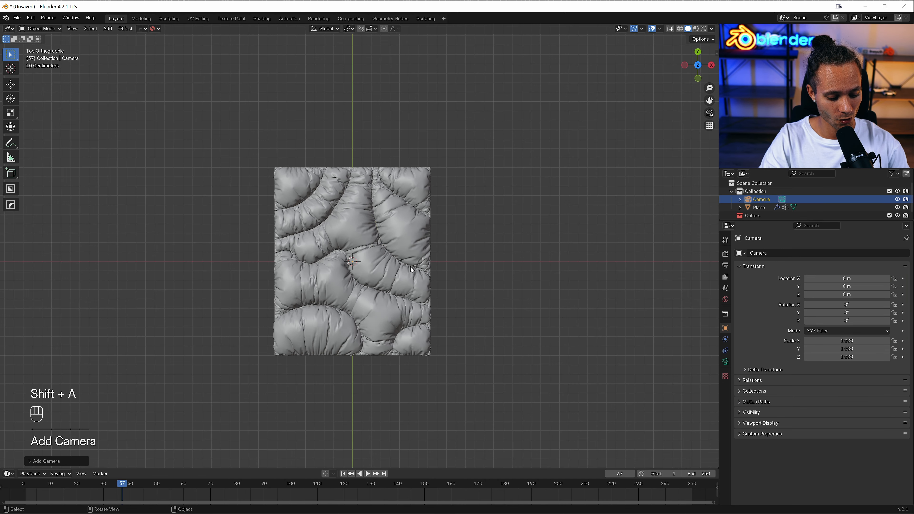
pyautogui.press('ctrl+alt+KP_0')
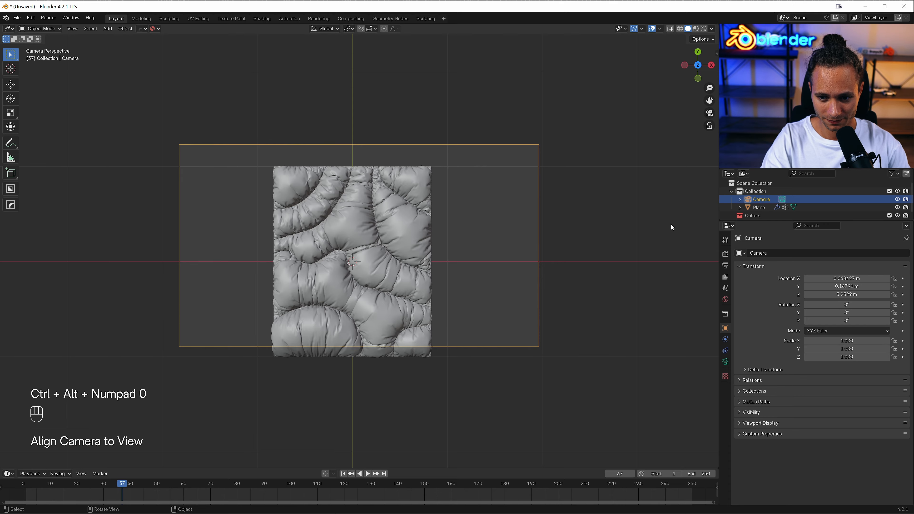
# Set the output resolution to 1080 px wide by 1920 px high.
pyautogui.click(725, 266)
pyautogui.click(857, 264)
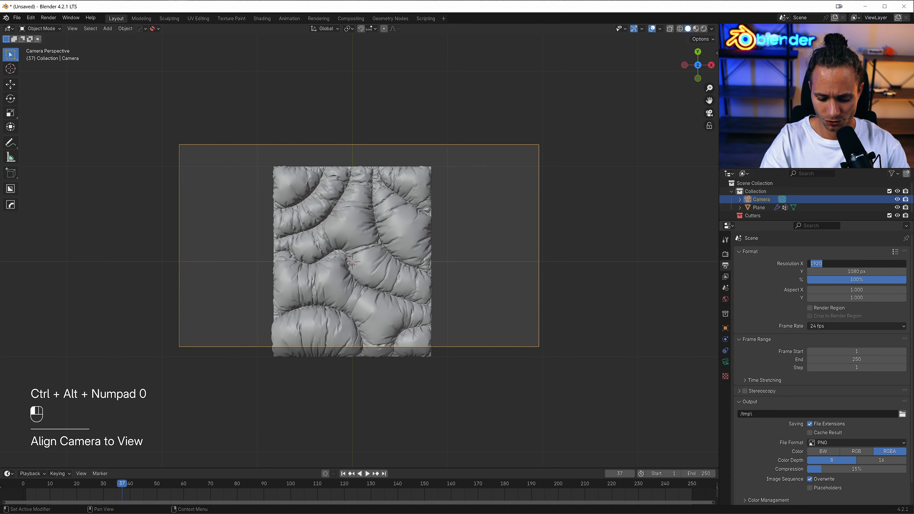
pyautogui.write('10')
pyautogui.write('80')
pyautogui.press('Tab')
pyautogui.write('192')
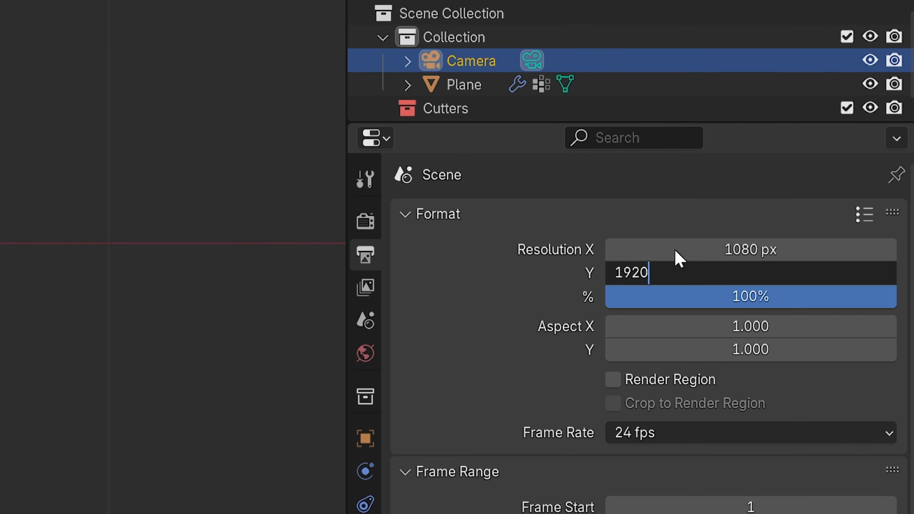
pyautogui.write('0')
pyautogui.press('Return')
# Move the camera along X to center the plane horizontally in the frame, and bring it closer to the plane.
pyautogui.press('g')
pyautogui.press('x')
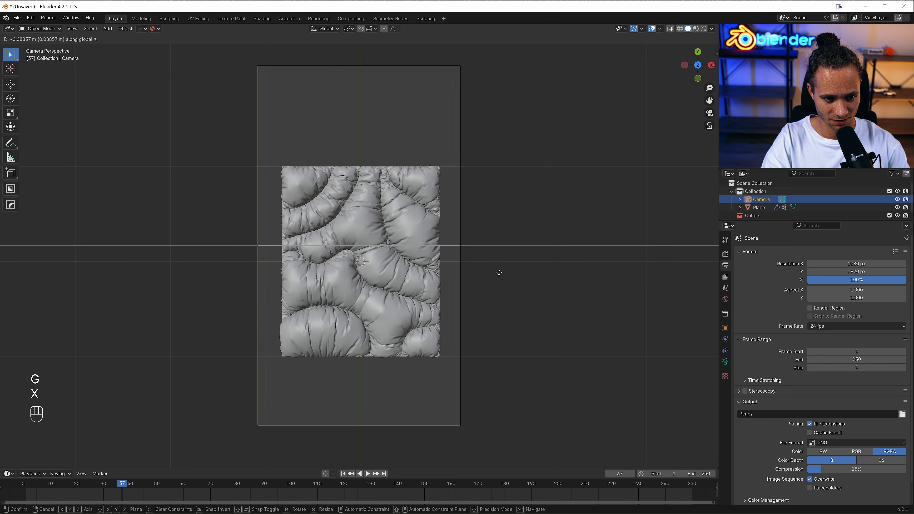
pyautogui.click(500, 274)
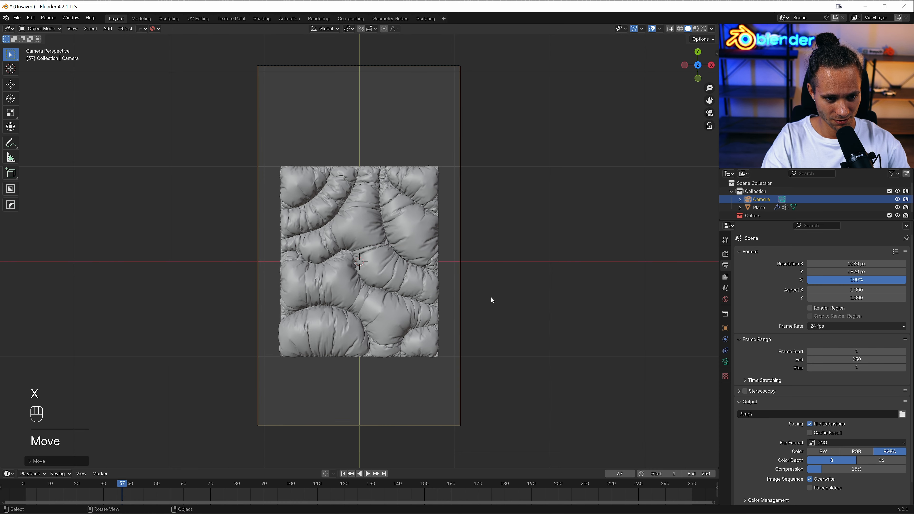
pyautogui.press('g')
pyautogui.press('z')
pyautogui.press('z')
pyautogui.click(483, 265)
# Shift the camera about -0.21 m along Y to center the plane vertically, and move it back slightly along its local Z.
pyautogui.press('g')
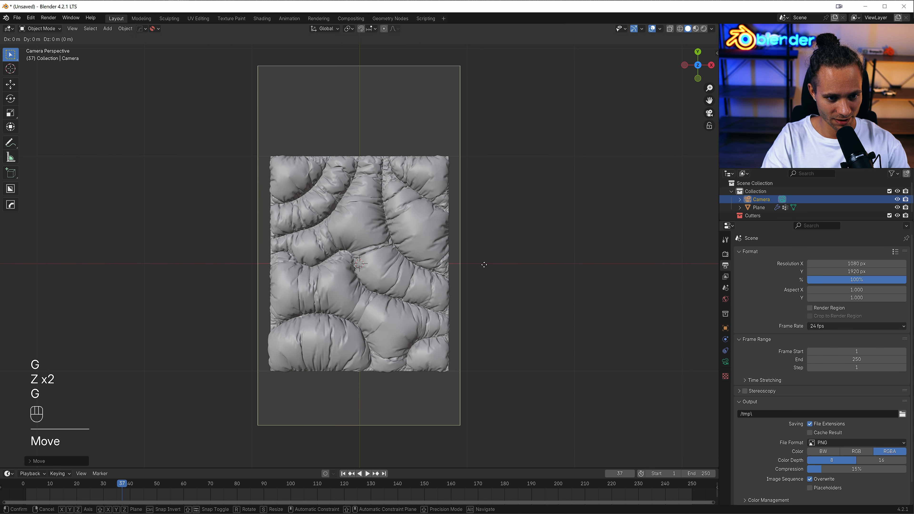
pyautogui.press('y')
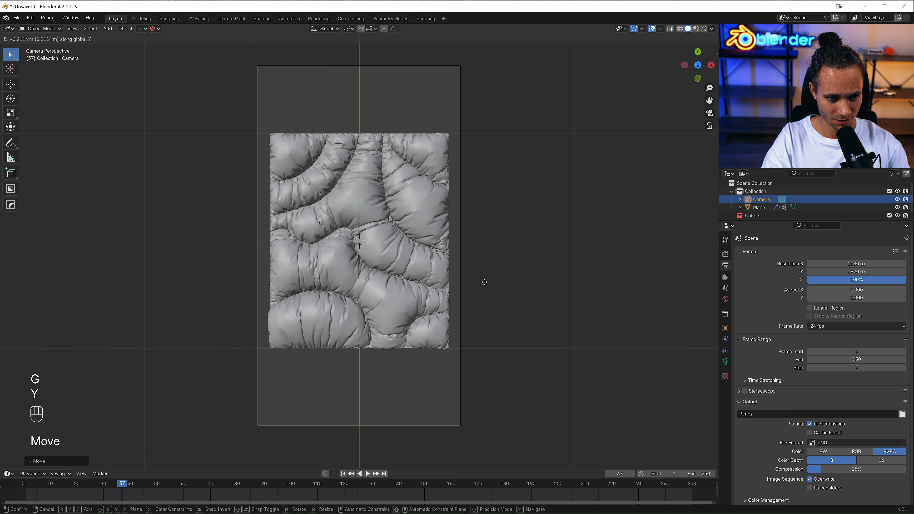
pyautogui.press('g')
pyautogui.press('z')
pyautogui.press('z')
pyautogui.click(489, 293)
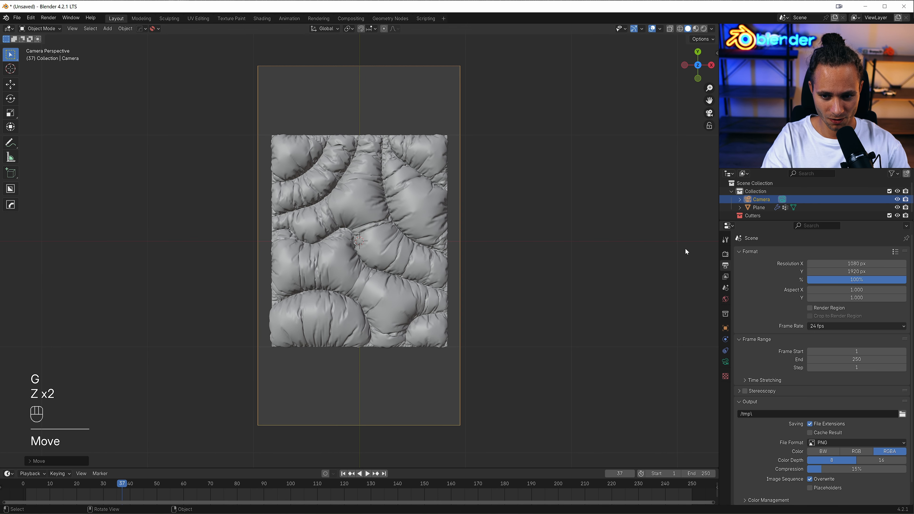
# Switch the scene's render engine to Cycles.
pyautogui.click(725, 254)
pyautogui.click(841, 254)
pyautogui.click(832, 278)
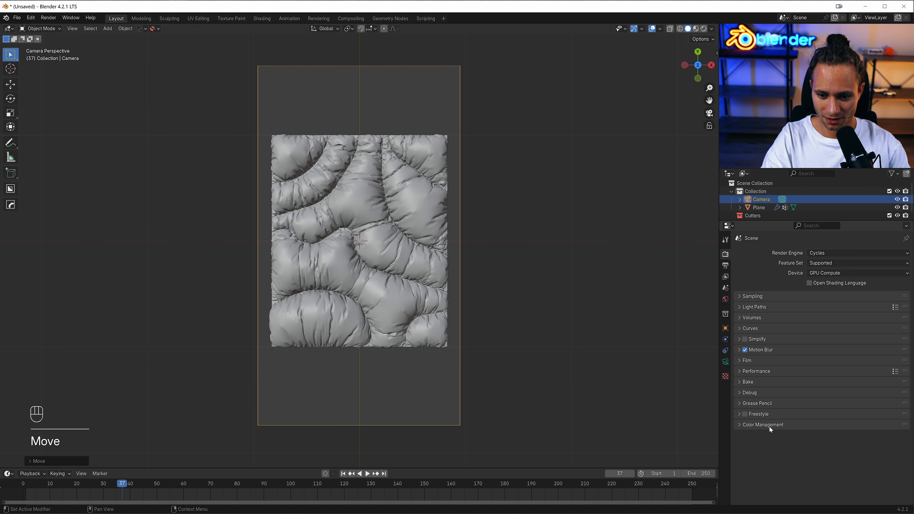
# Set the color management view transform to AgX and the look to Medium High Contrast.
pyautogui.click(771, 424)
pyautogui.click(824, 449)
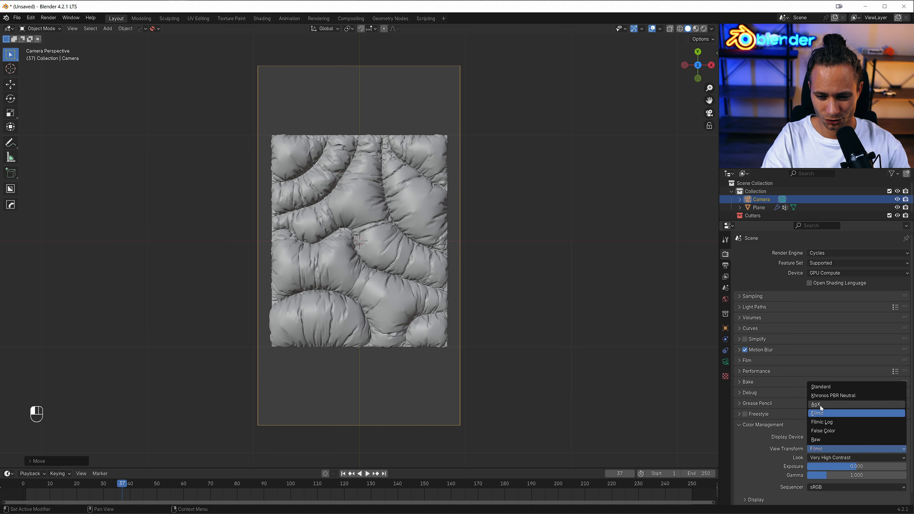
pyautogui.click(820, 405)
pyautogui.click(823, 458)
pyautogui.click(831, 418)
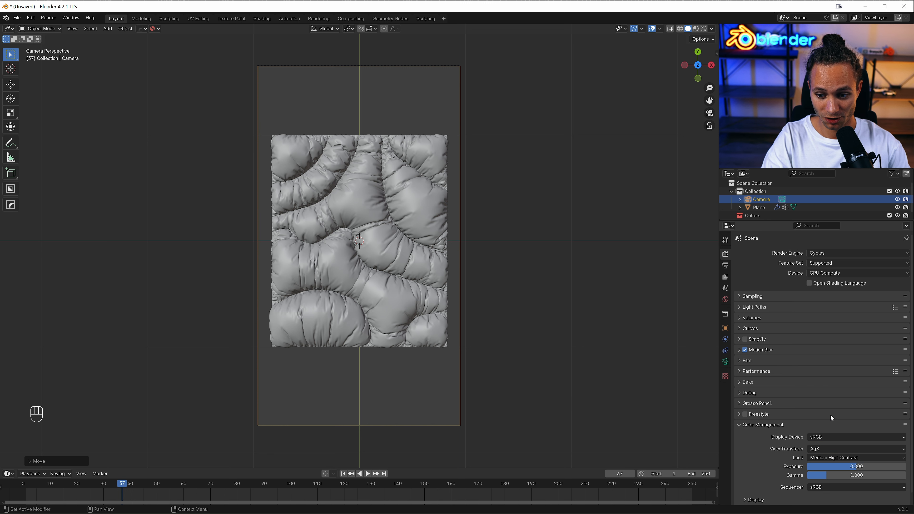
# Display the viewport in rendered shading and turn the enlarged timeline area into a Shader Editor showing the World nodes.
pyautogui.click(543, 338)
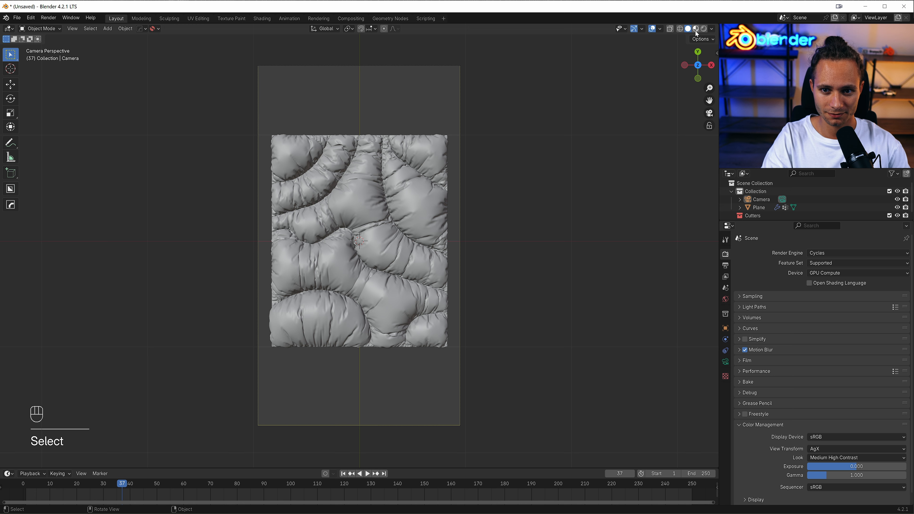
pyautogui.click(704, 29)
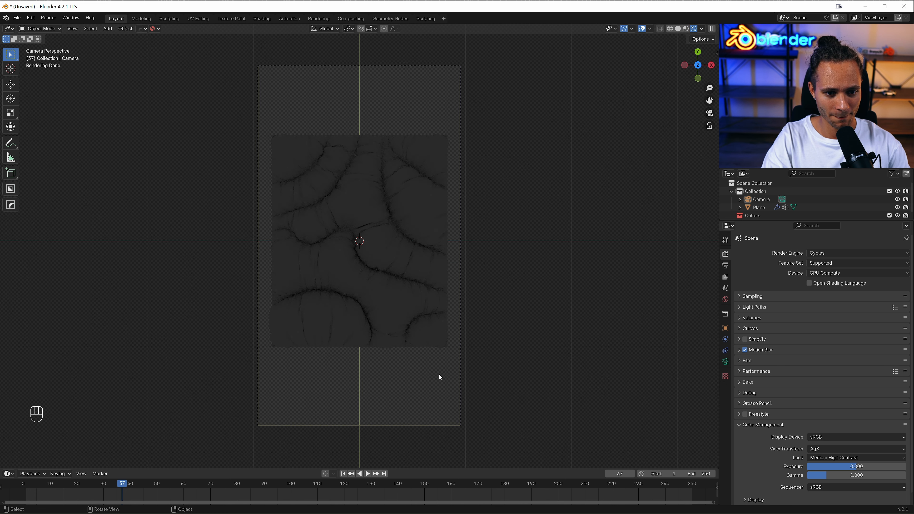
pyautogui.moveTo(244, 468); pyautogui.dragTo(237, 339)
pyautogui.click(9, 345)
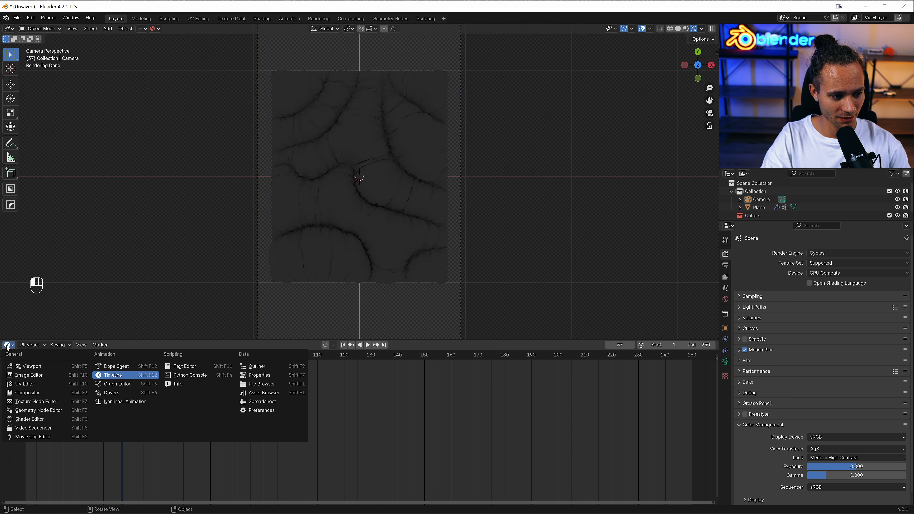
pyautogui.click(40, 418)
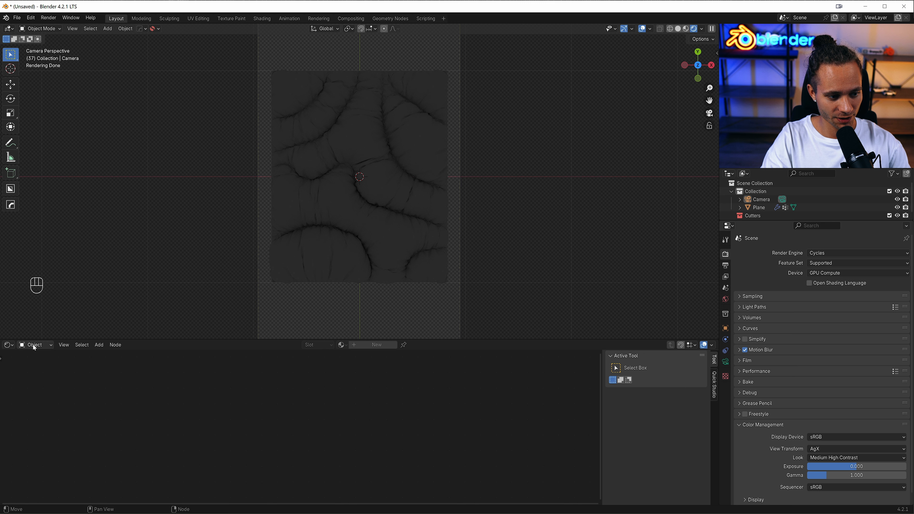
pyautogui.click(36, 374)
# Add an Environment Texture setup with Mapping and Texture Coordinate nodes to the world's Background node.
pyautogui.click(256, 416)
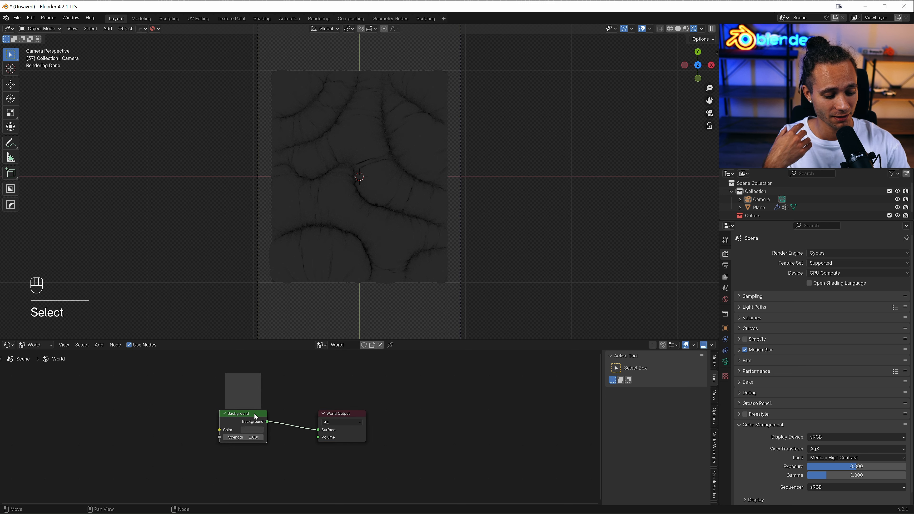
pyautogui.press('ctrl')
pyautogui.hotkey('ctrl', 't')
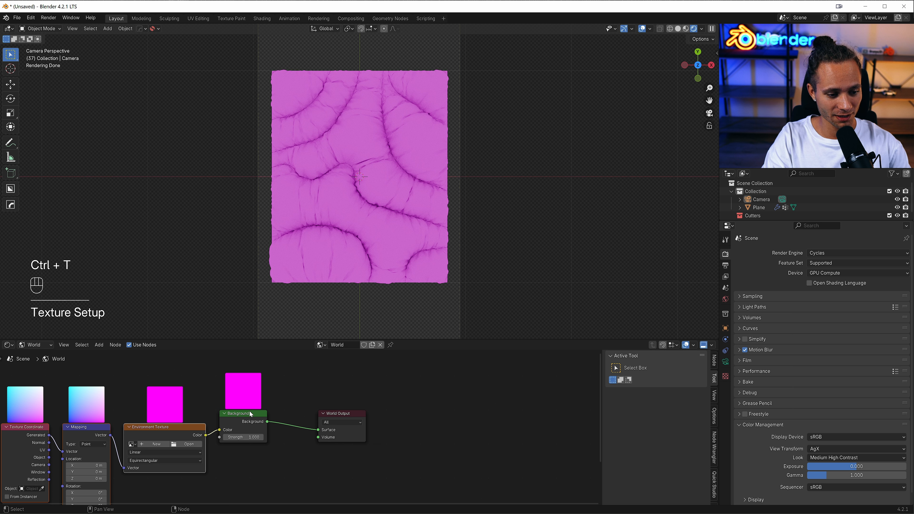
# Search the add-on preferences for "node" to check Node Wrangler, toggling the Node Preview add-on off and back on.
pyautogui.click(31, 18)
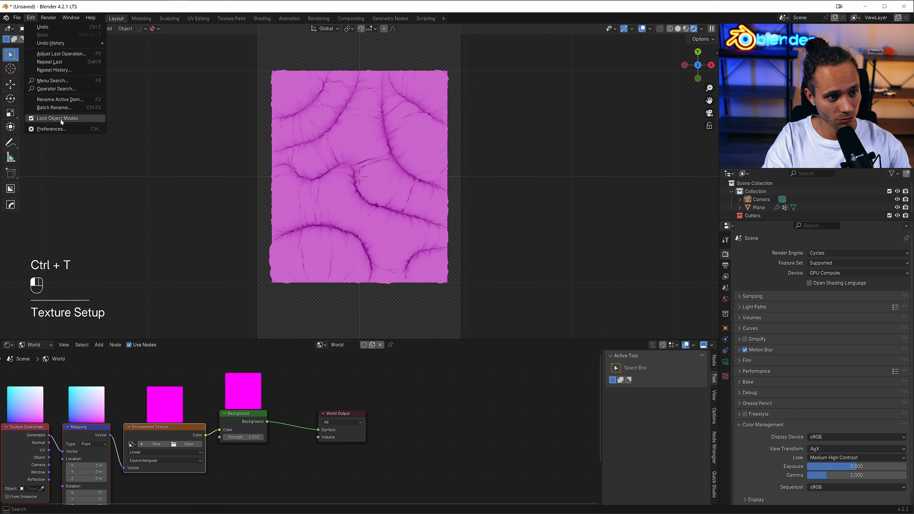
pyautogui.click(58, 120)
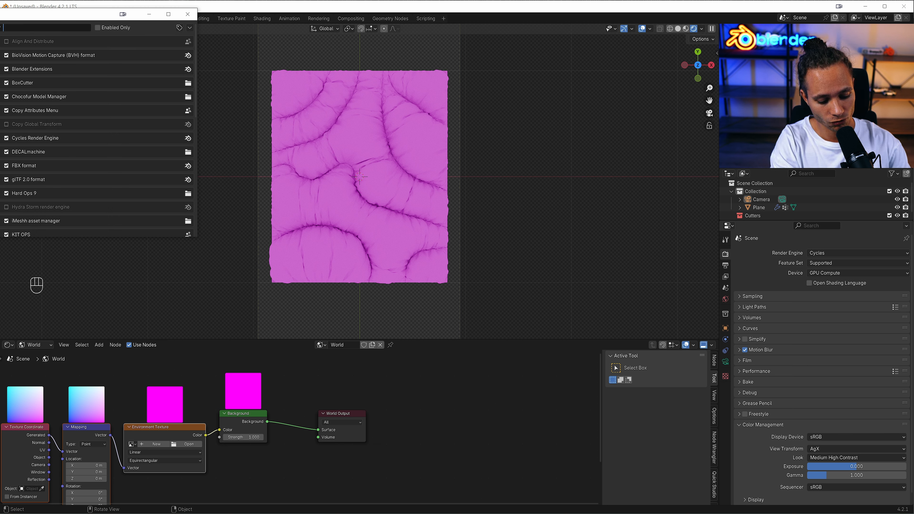
pyautogui.write('node')
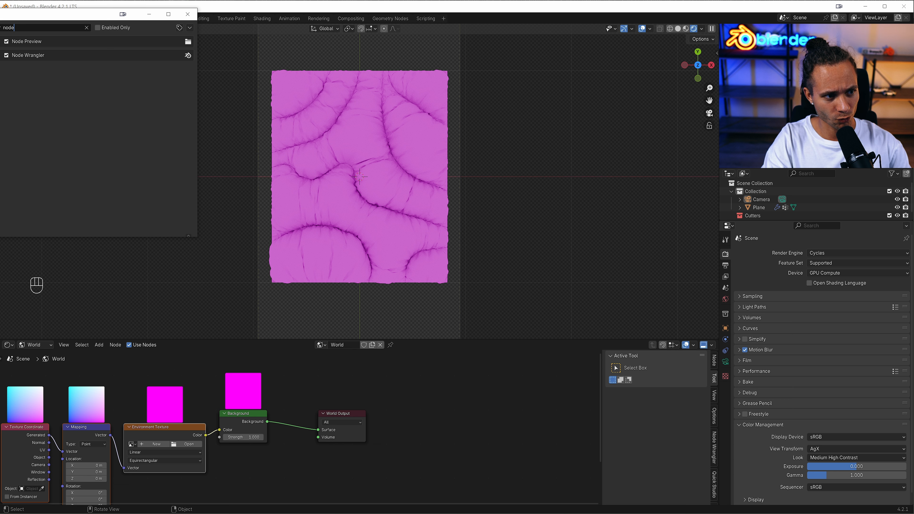
pyautogui.click(6, 42)
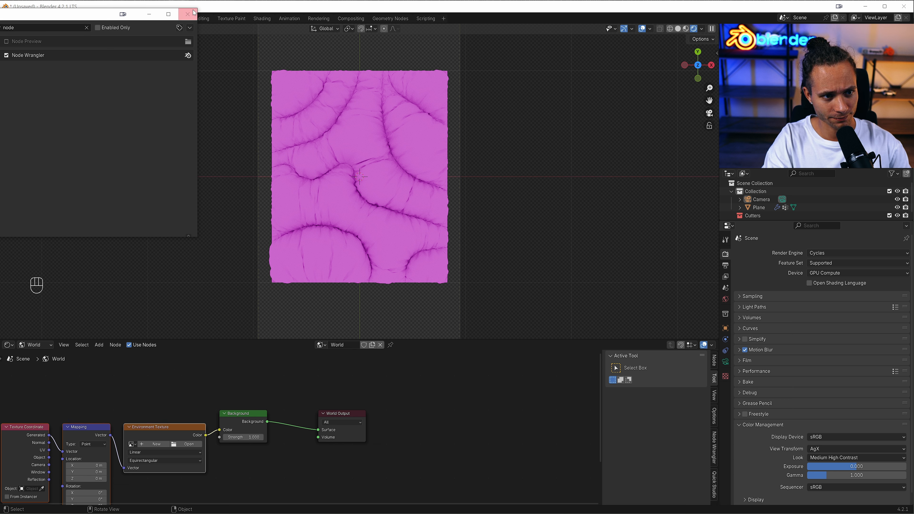
pyautogui.click(7, 43)
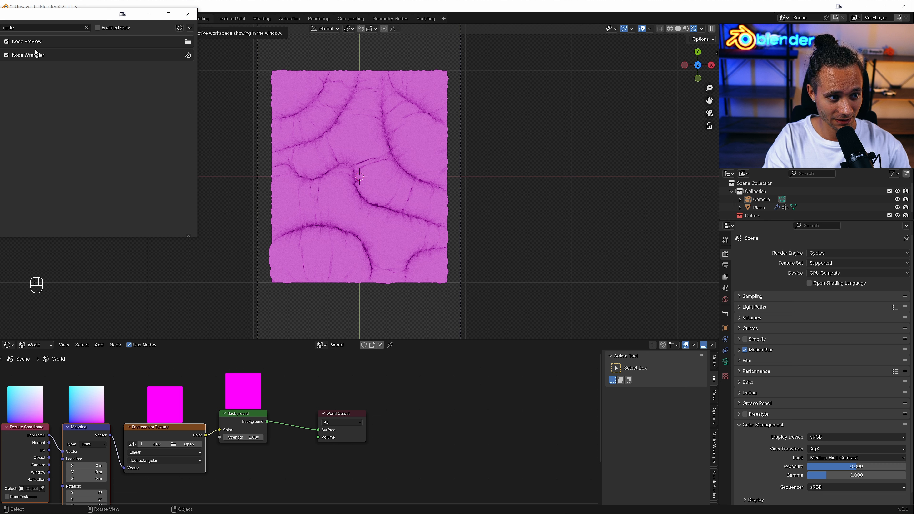
pyautogui.click(188, 13)
# Load the peppermint_powerplant_4k.hdr image into the world's Environment Texture node.
pyautogui.moveTo(154, 449); pyautogui.dragTo(172, 434, button='middle')
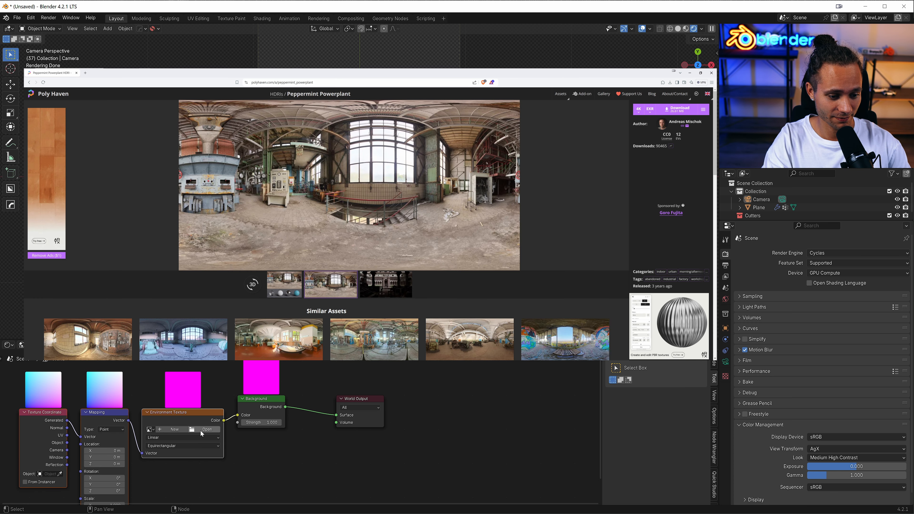
pyautogui.click(202, 430)
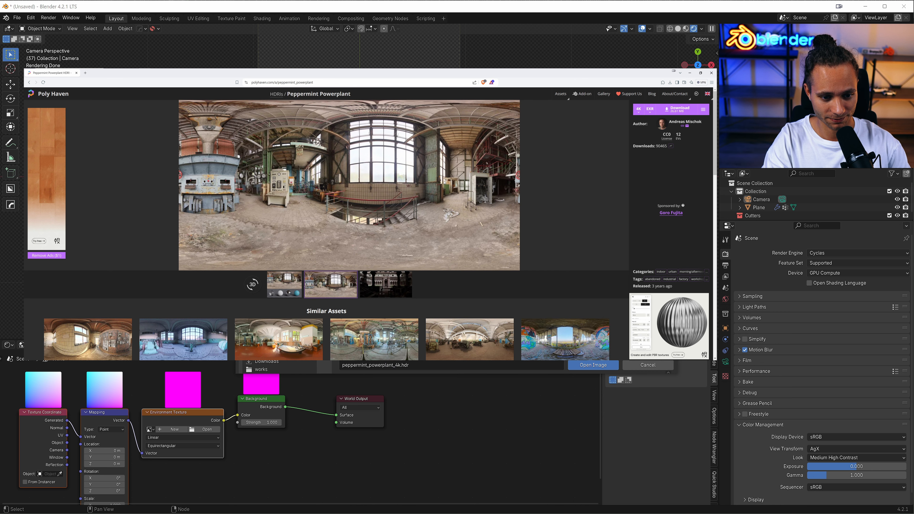
pyautogui.press('Return')
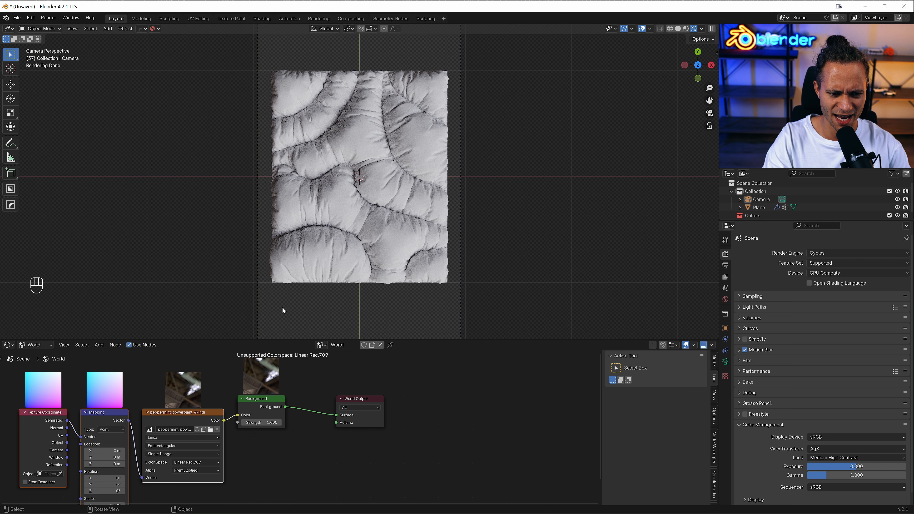
# Create a new material on the inflated plane and set its Principled BSDF roughness to 0.05.
pyautogui.click(335, 216)
pyautogui.click(39, 347)
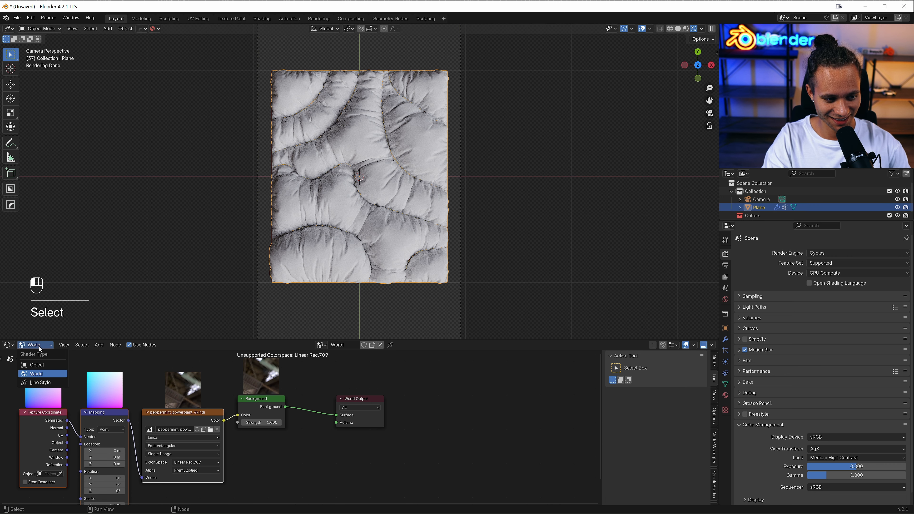
pyautogui.click(43, 364)
pyautogui.click(377, 344)
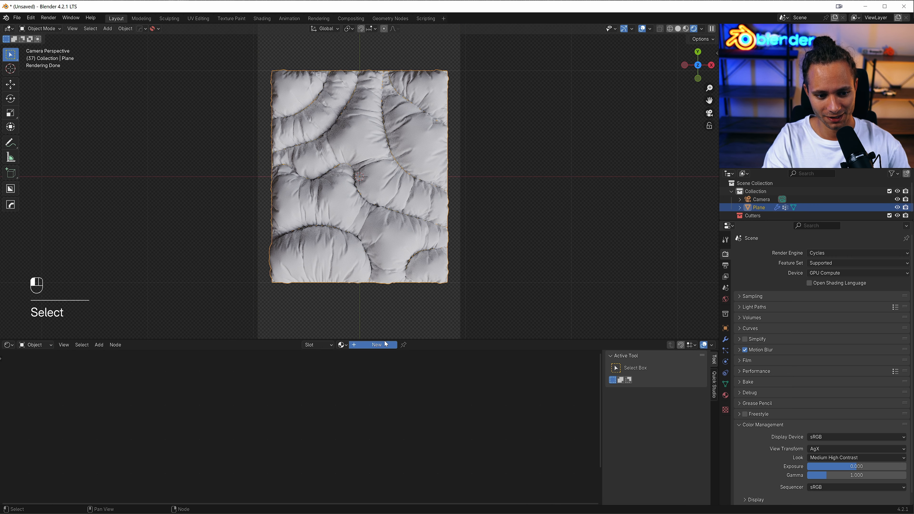
pyautogui.click(288, 414)
pyautogui.click(288, 422)
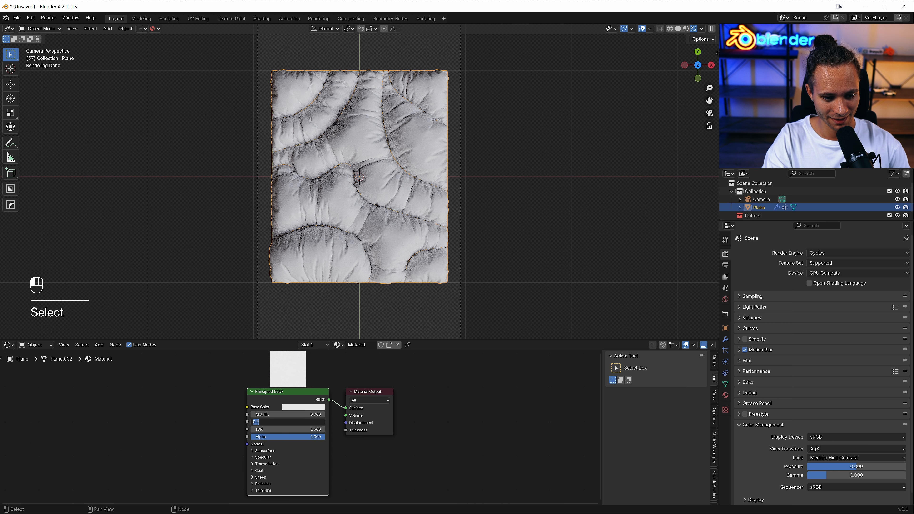
pyautogui.write('.05')
pyautogui.press('Return')
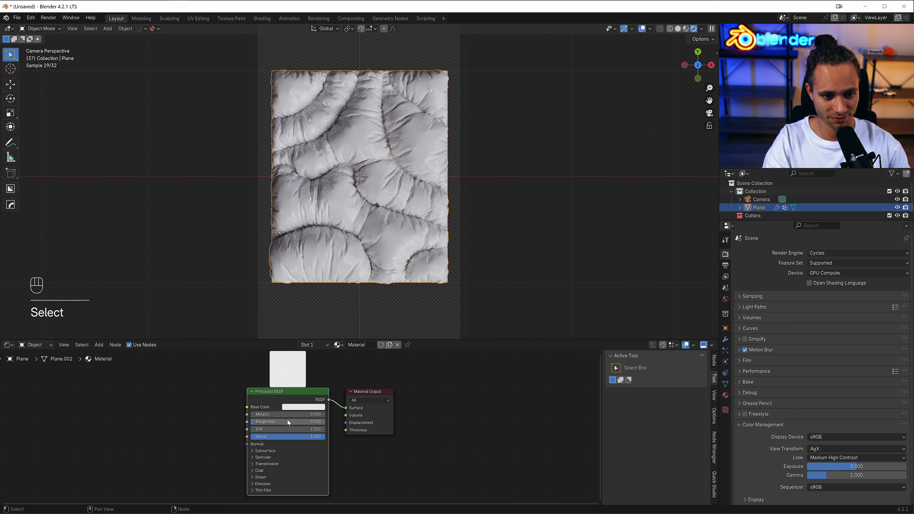
# Return to the World shader nodes and set the Background strength to 1.75.
pyautogui.click(41, 347)
pyautogui.click(36, 364)
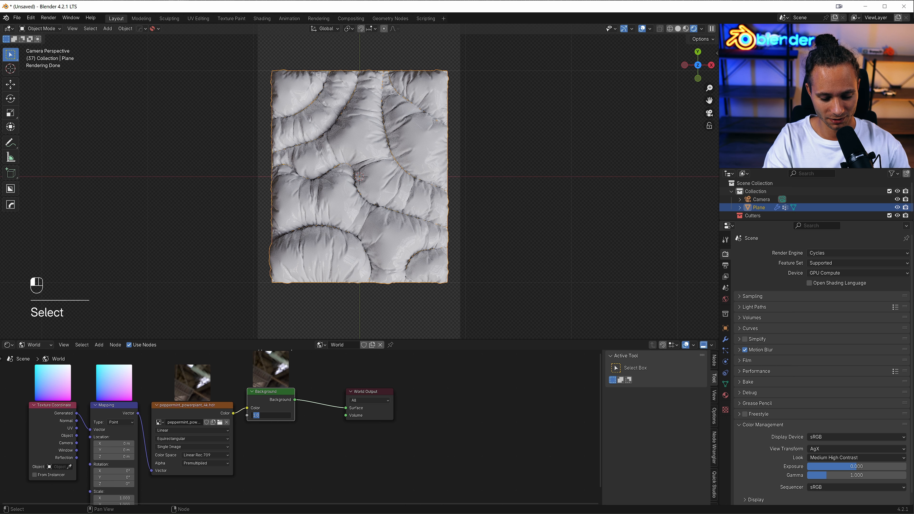
pyautogui.write('.75')
pyautogui.press('Return')
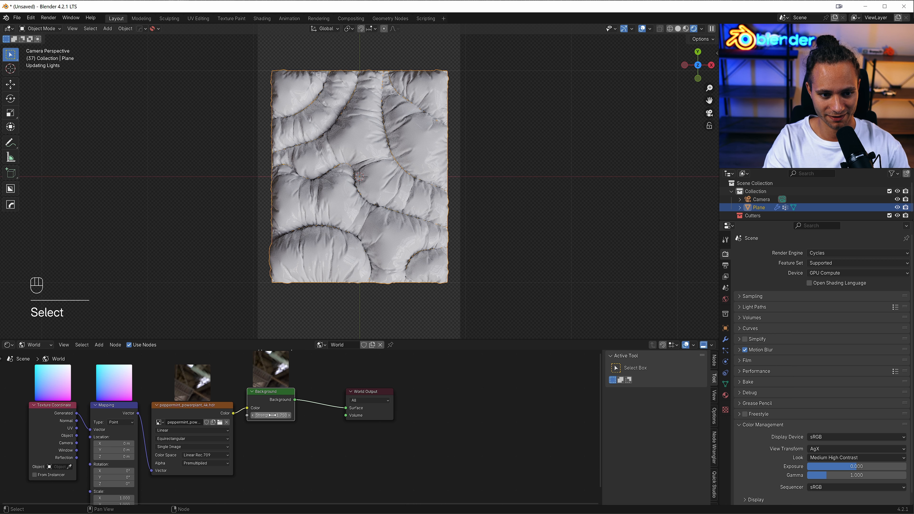
# In the plane's material, add a Color Ramp node and connect its Color output to the Principled BSDF's Base Color.
pyautogui.click(36, 345)
pyautogui.click(36, 356)
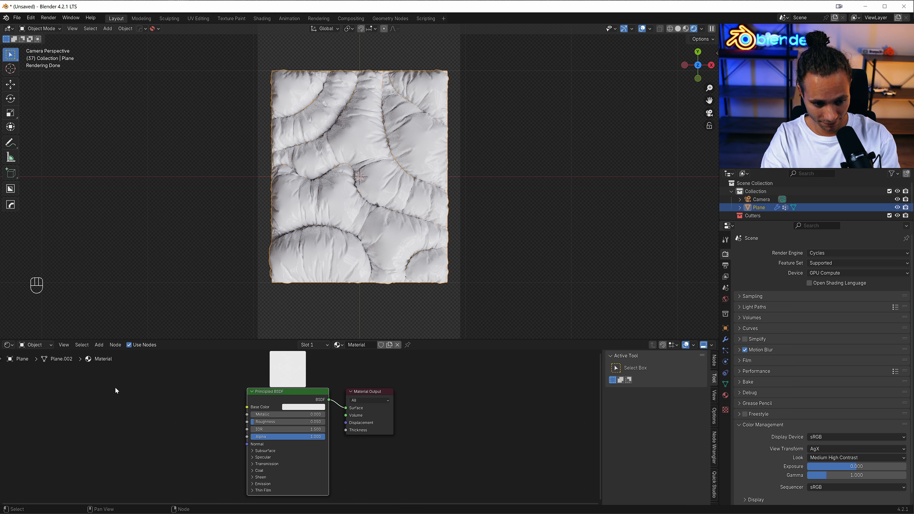
pyautogui.click(193, 392)
pyautogui.hotkey('shift', 'a')
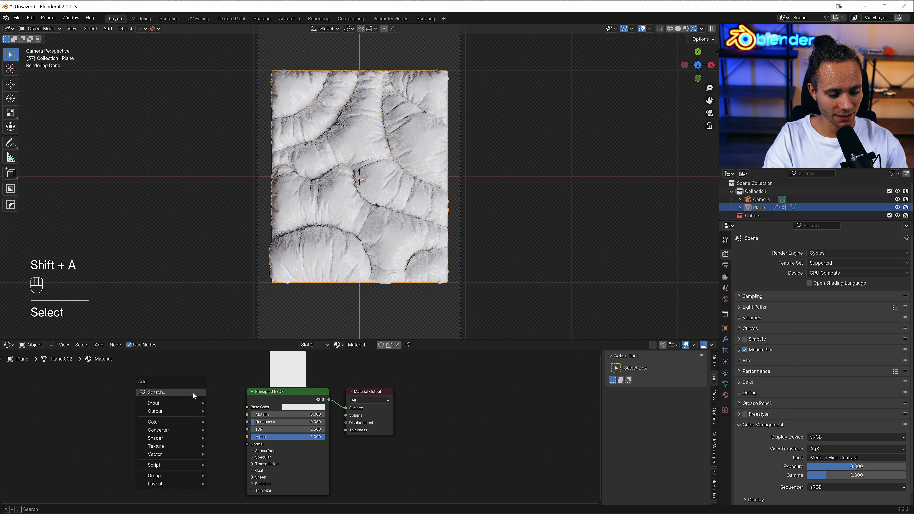
pyautogui.write('colo')
pyautogui.press('Down')
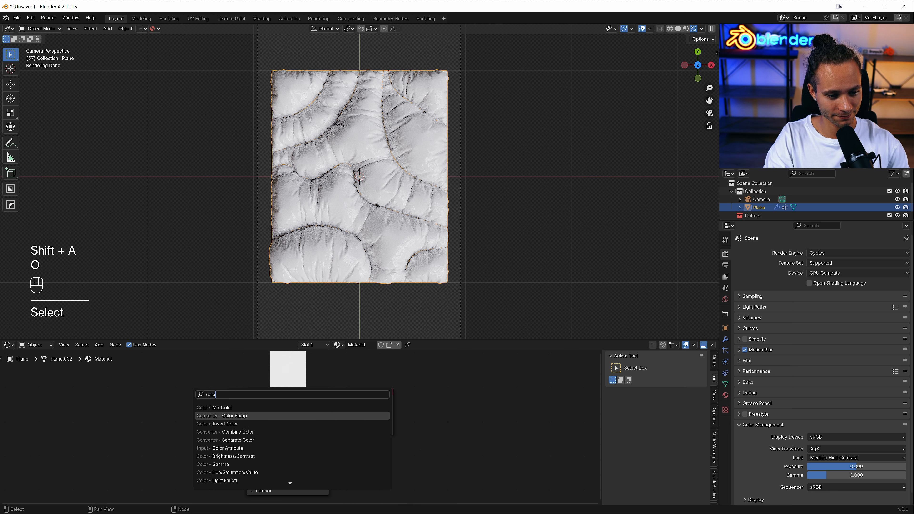
pyautogui.press('Return')
pyautogui.click(131, 402)
pyautogui.moveTo(211, 412); pyautogui.dragTo(245, 408)
# Add a Gradient Texture node before the Color Ramp and connect its Color output to the ramp's Fac input.
pyautogui.moveTo(90, 402); pyautogui.dragTo(141, 395, button='middle')
pyautogui.click(142, 395)
pyautogui.hotkey('shift', 'a')
pyautogui.click(141, 395)
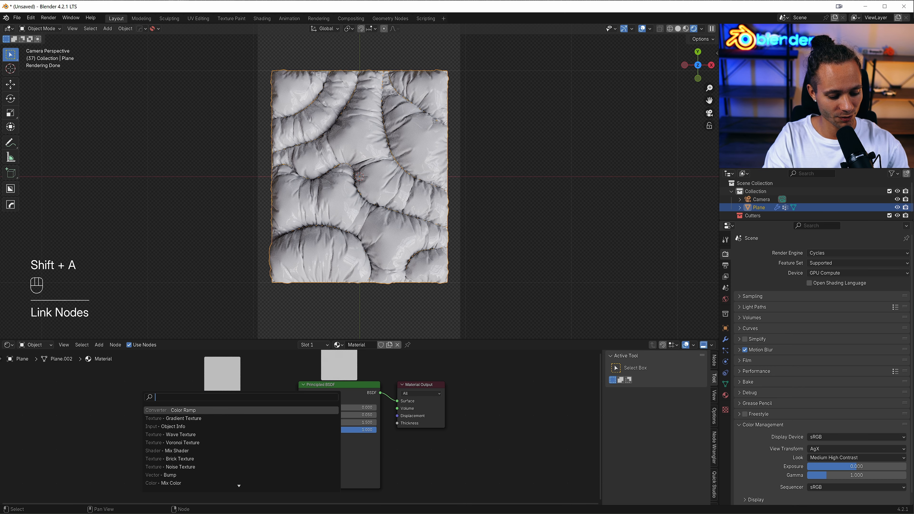
pyautogui.write('grad')
pyautogui.press('Return')
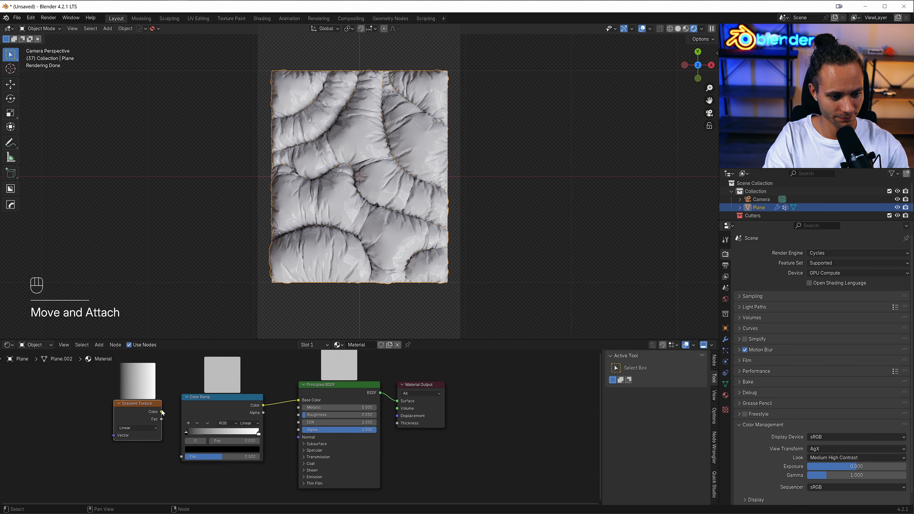
pyautogui.moveTo(162, 412); pyautogui.dragTo(181, 456)
# Add Mapping and Texture Coordinate nodes to the Gradient Texture and set its gradient type to Quadratic.
pyautogui.click(139, 405)
pyautogui.hotkey('ctrl', 't')
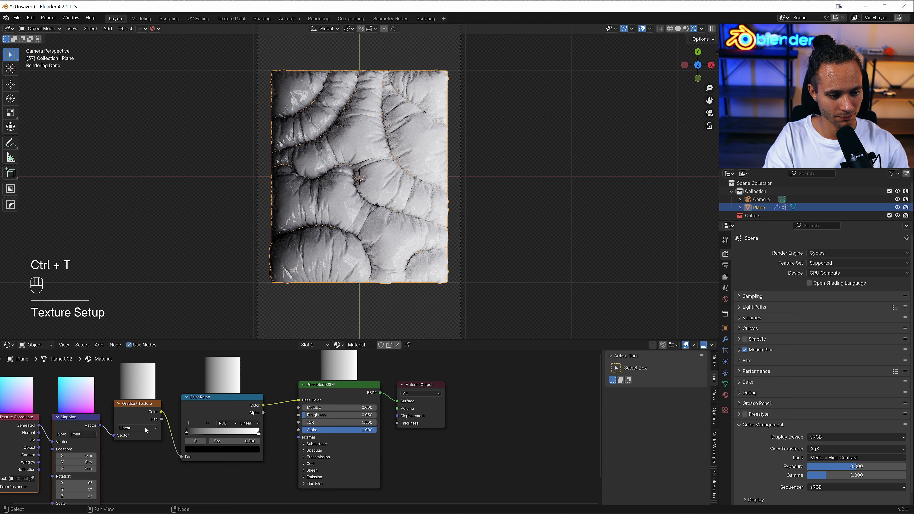
pyautogui.click(145, 428)
pyautogui.click(139, 452)
# Change the Color Ramp's first stop from black to a bright turquoise.
pyautogui.scroll(1, 163, 439)
pyautogui.moveTo(173, 434); pyautogui.dragTo(190, 422, button='middle')
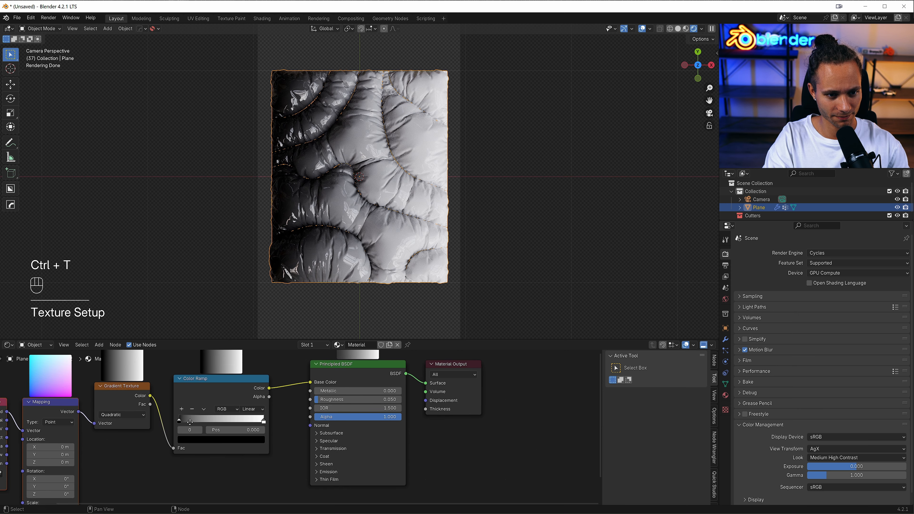
pyautogui.scroll(1, 196, 449)
pyautogui.click(178, 434)
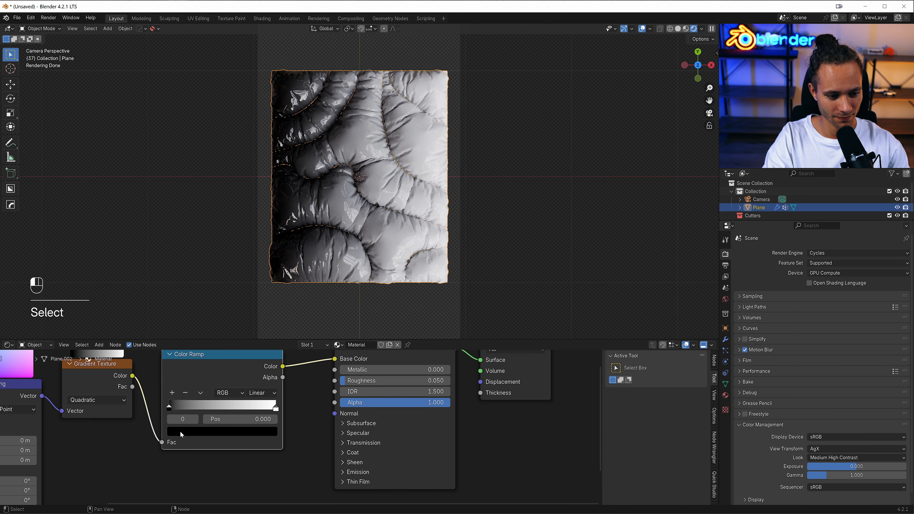
pyautogui.click(180, 431)
pyautogui.click(269, 276)
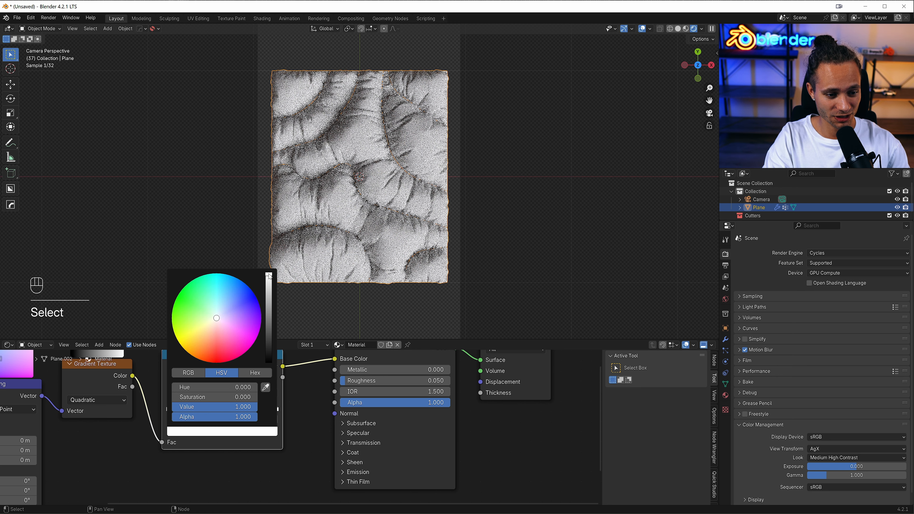
pyautogui.moveTo(213, 326); pyautogui.dragTo(214, 287)
pyautogui.click(305, 421)
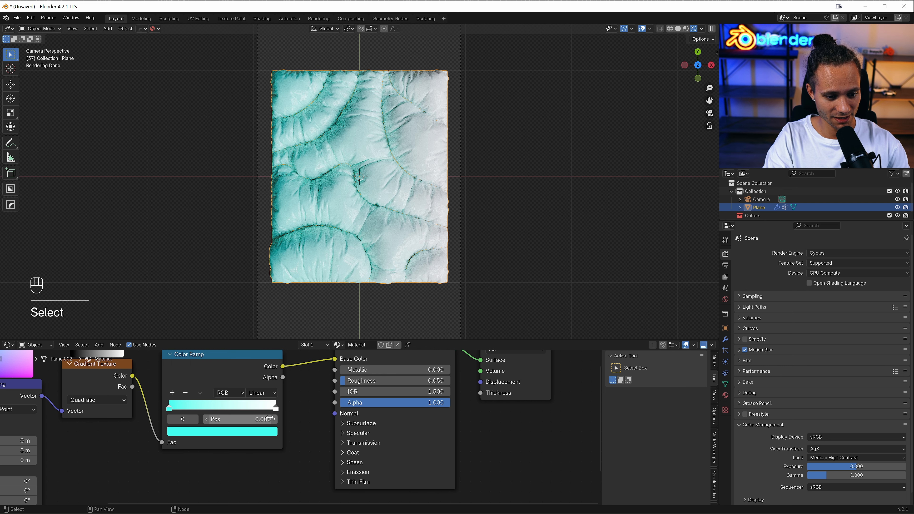
# Change the Color Ramp's last stop to a light orange.
pyautogui.click(275, 409)
pyautogui.click(265, 433)
pyautogui.moveTo(209, 335); pyautogui.dragTo(200, 349)
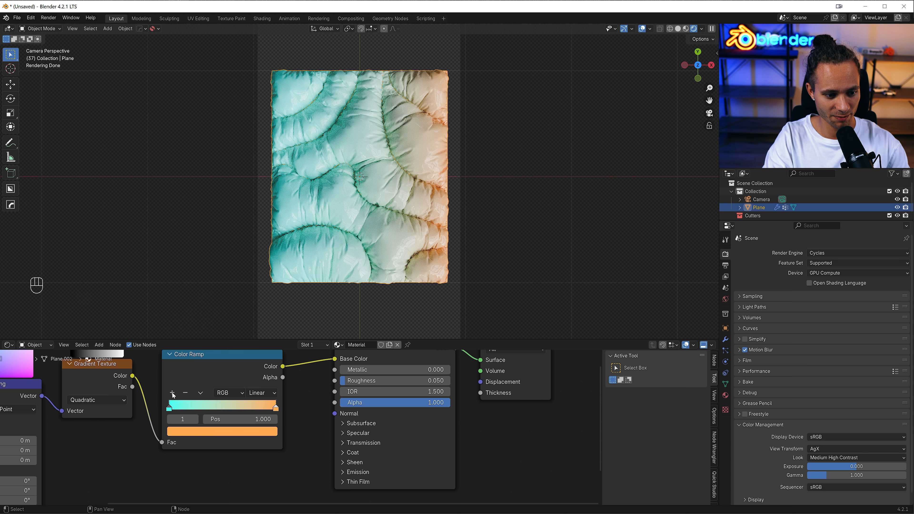
# Add a middle stop to the Color Ramp and color it yellow.
pyautogui.click(173, 395)
pyautogui.click(224, 431)
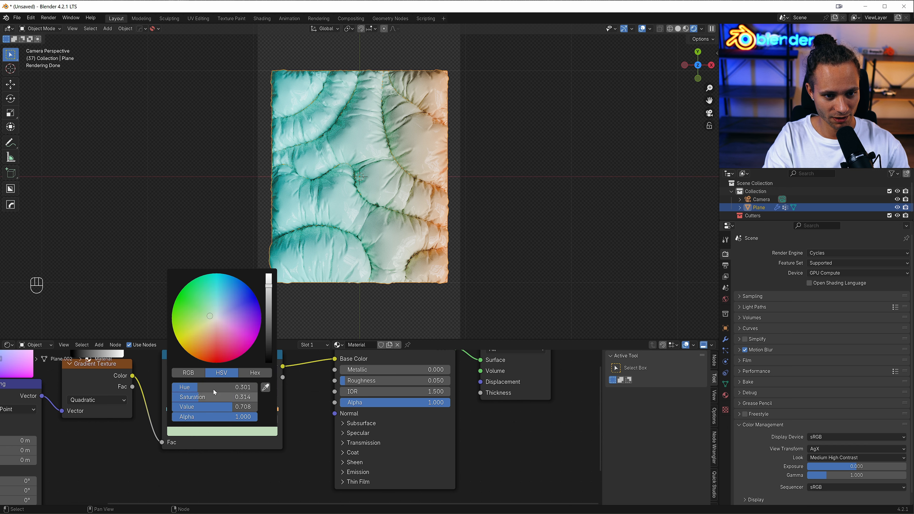
pyautogui.moveTo(196, 335); pyautogui.dragTo(197, 333)
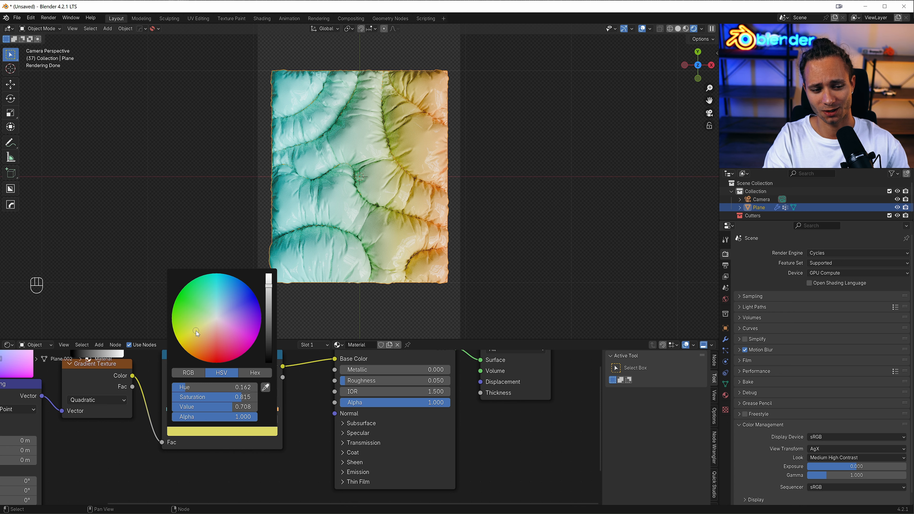
pyautogui.moveTo(196, 331); pyautogui.dragTo(197, 329)
# Set the Color Ramp's interpolation to Ease, move the yellow stop close to the turquoise one and the orange stop to position 0.878.
pyautogui.click(257, 393)
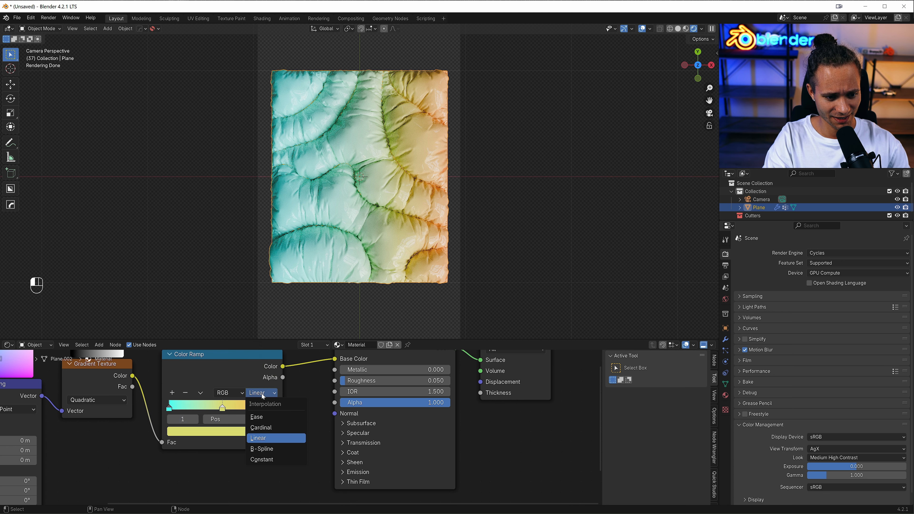
pyautogui.click(263, 416)
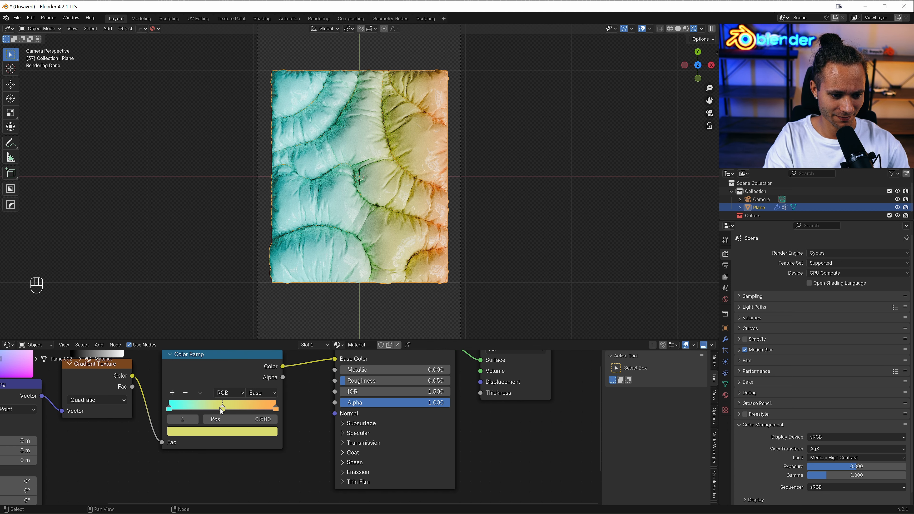
pyautogui.moveTo(220, 411); pyautogui.dragTo(181, 408)
pyautogui.click(213, 409)
pyautogui.moveTo(270, 408); pyautogui.dragTo(256, 408)
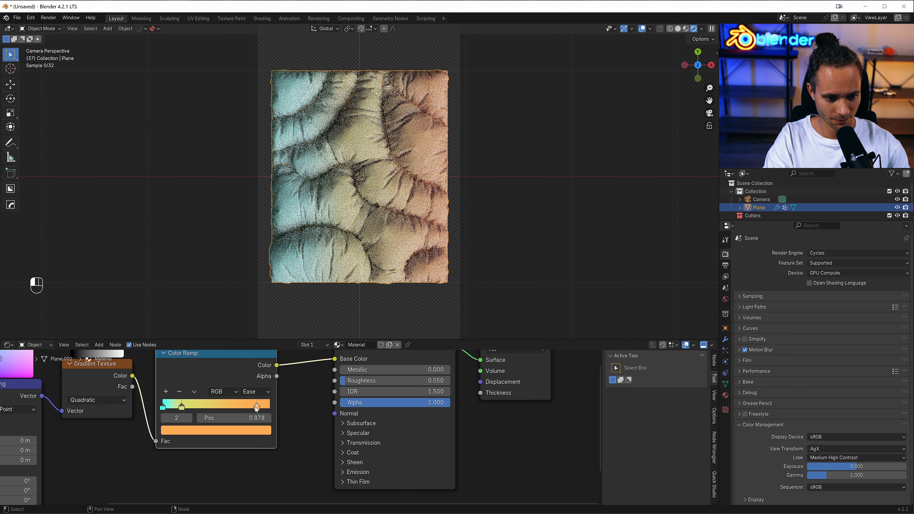
pyautogui.moveTo(241, 467); pyautogui.dragTo(250, 467, button='middle')
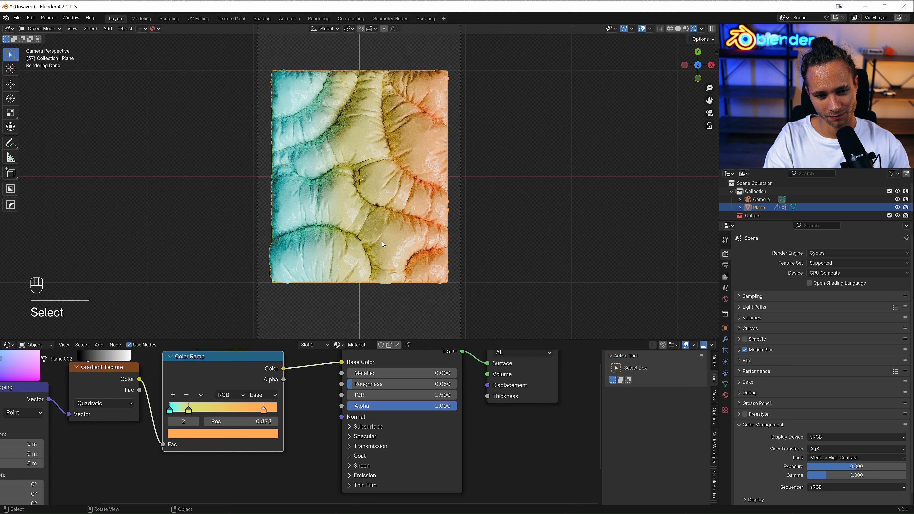
# Add the 2 Point light setup to the scene with the Quick Studio add-on.
pyautogui.press('n')
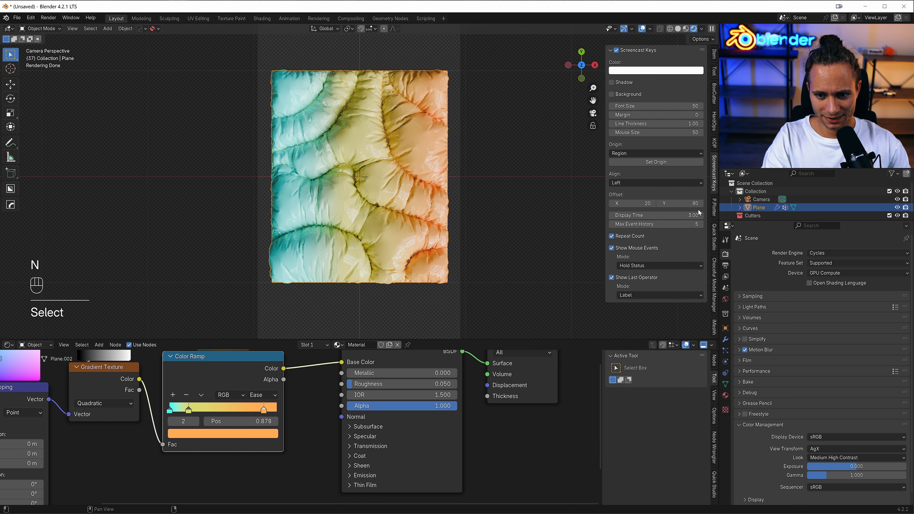
pyautogui.click(714, 240)
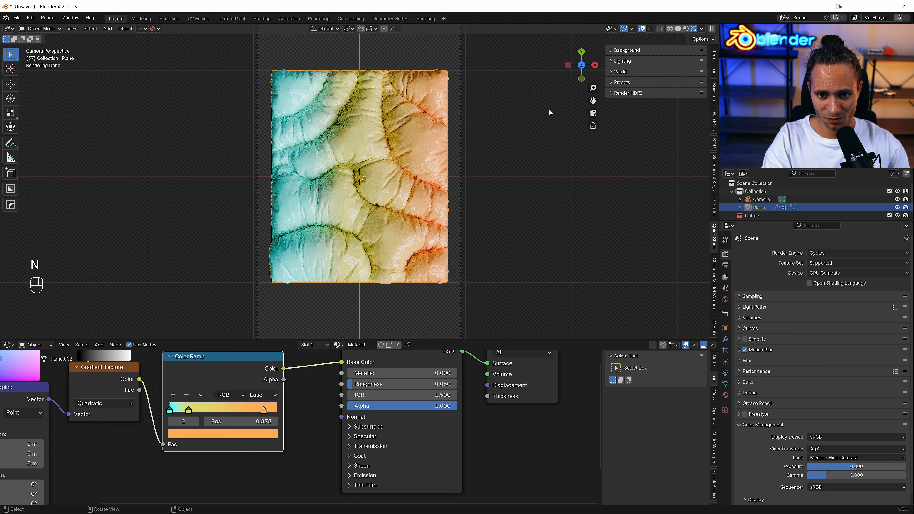
pyautogui.click(625, 69)
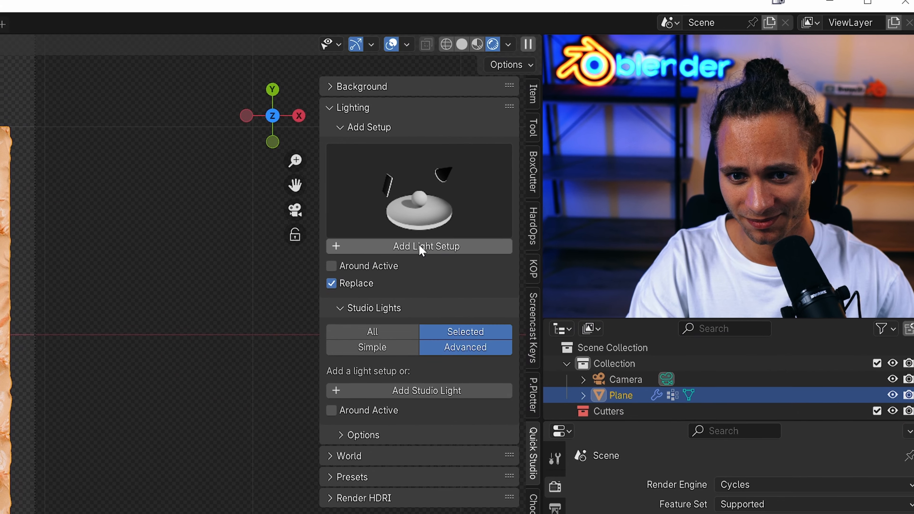
pyautogui.click(419, 247)
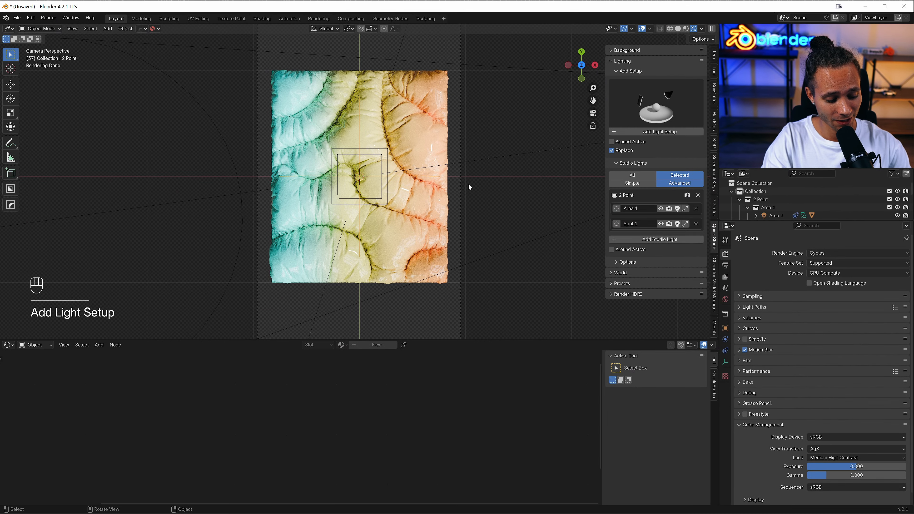
# Replace the 2 Point lights with the 4 Point setup and try rotating it around the global Z axis.
pyautogui.press('r')
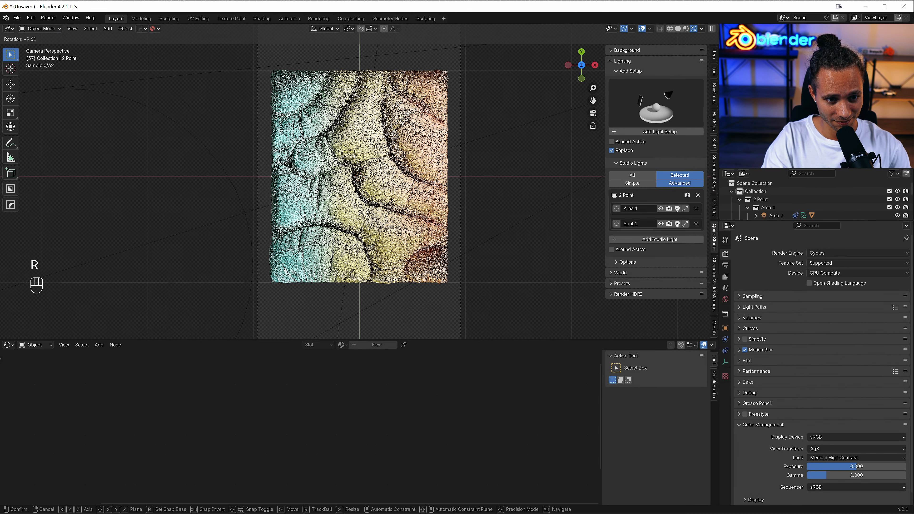
pyautogui.rightClick(439, 206)
pyautogui.click(676, 93)
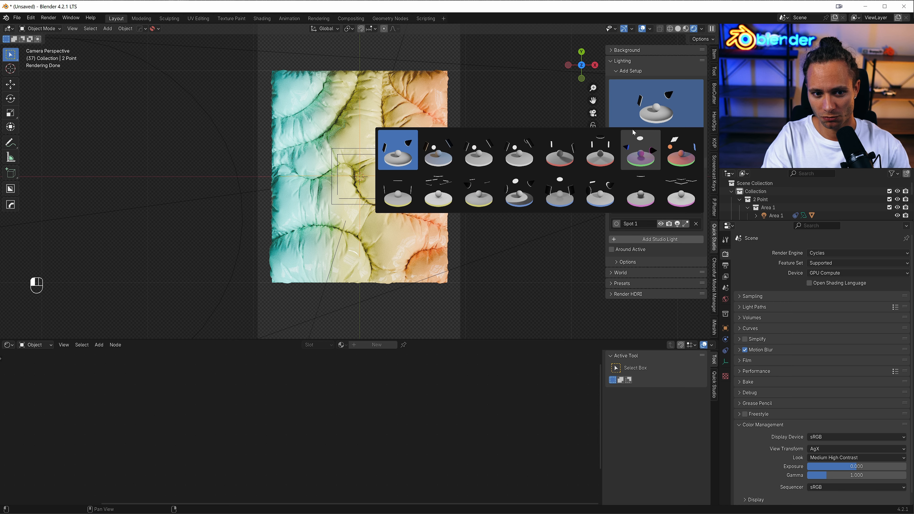
pyautogui.click(519, 151)
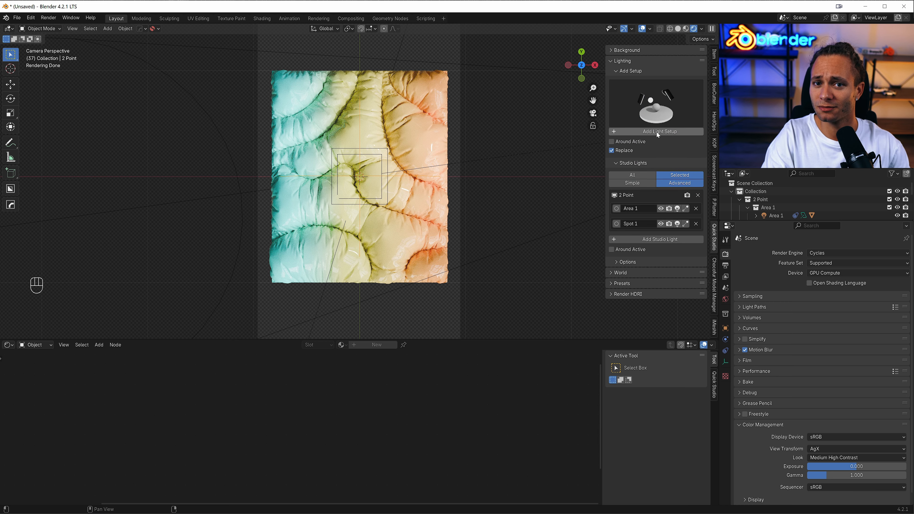
pyautogui.click(657, 132)
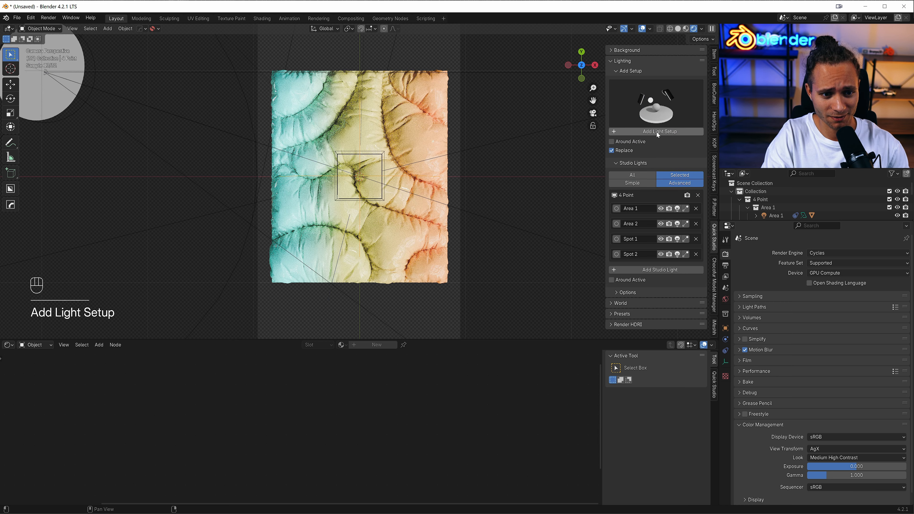
pyautogui.press('r')
pyautogui.press('z')
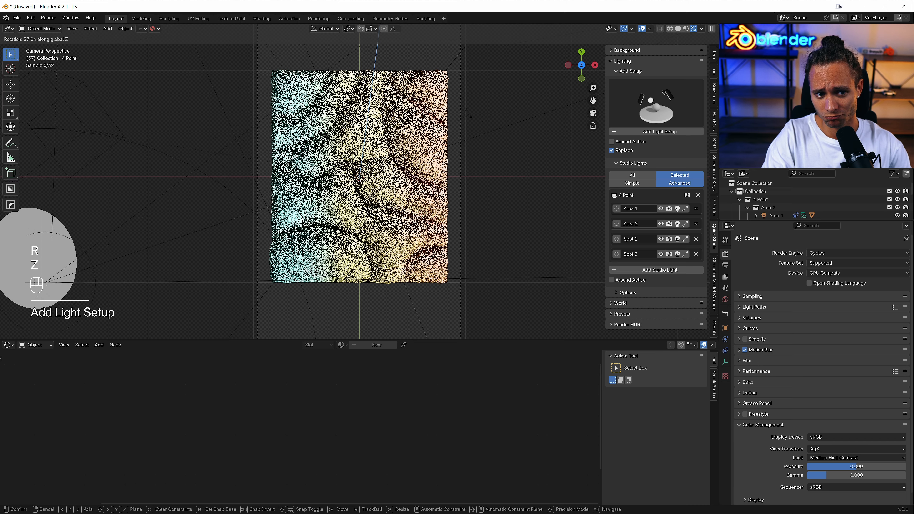
pyautogui.click(473, 282)
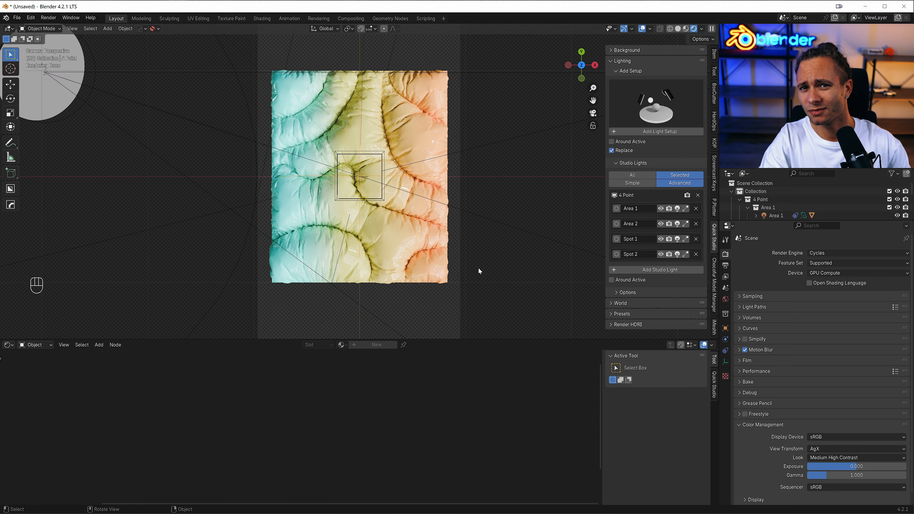
# Replace the studio lights with the Strips 1 setup and rotate it around the global Z axis.
pyautogui.click(669, 118)
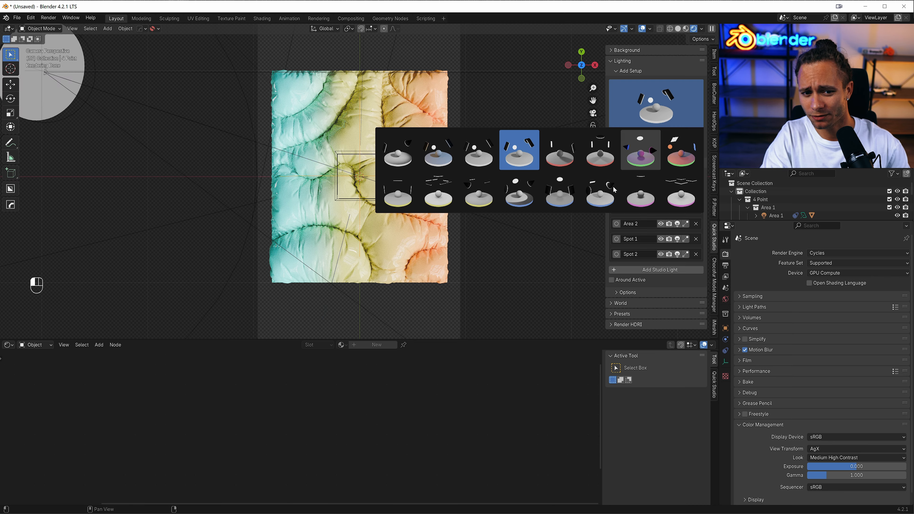
pyautogui.click(396, 191)
pyautogui.click(651, 132)
pyautogui.moveTo(519, 212); pyautogui.dragTo(438, 215, button='middle')
pyautogui.scroll(-5, 439, 238)
pyautogui.press('r')
pyautogui.press('z')
pyautogui.click(449, 188)
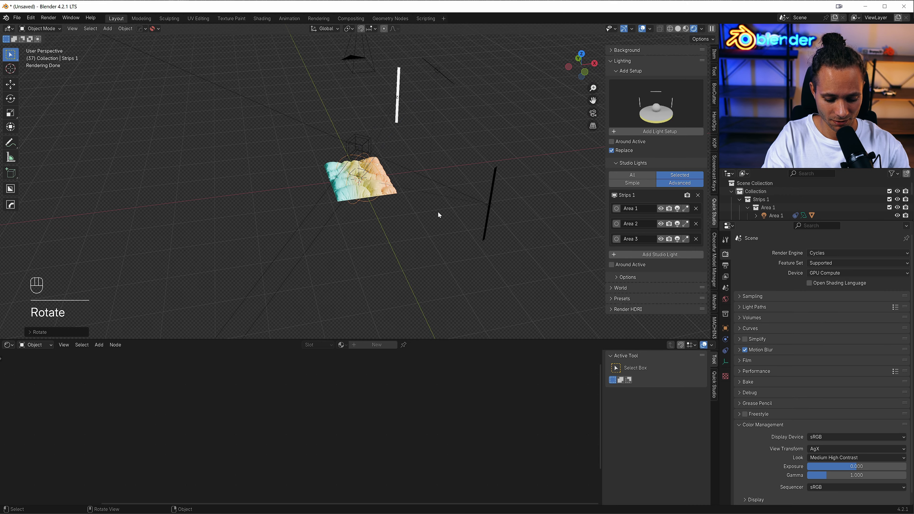
# Rotate the Strips 1 setup around the global X axis and slightly around Y, judging the light from the camera view.
pyautogui.press('KP_0')
pyautogui.press('r')
pyautogui.press('x')
pyautogui.click(484, 212)
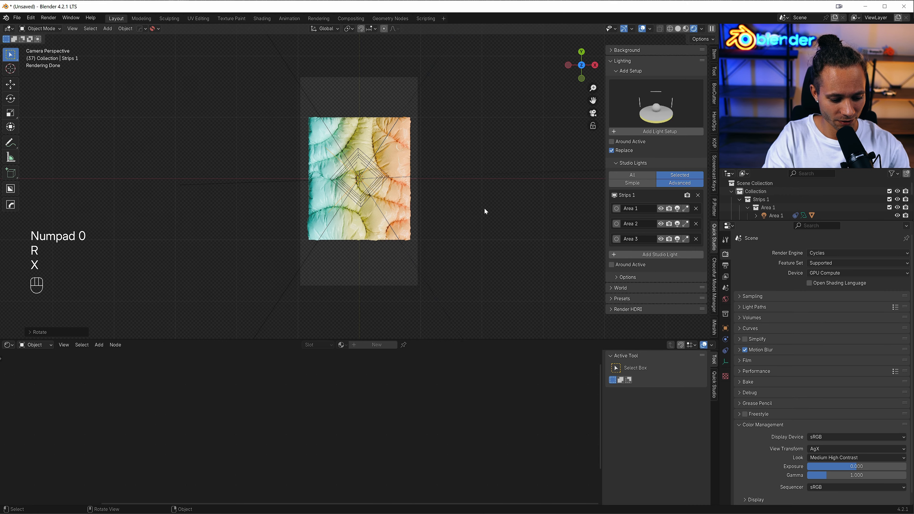
pyautogui.press('r')
pyautogui.press('y')
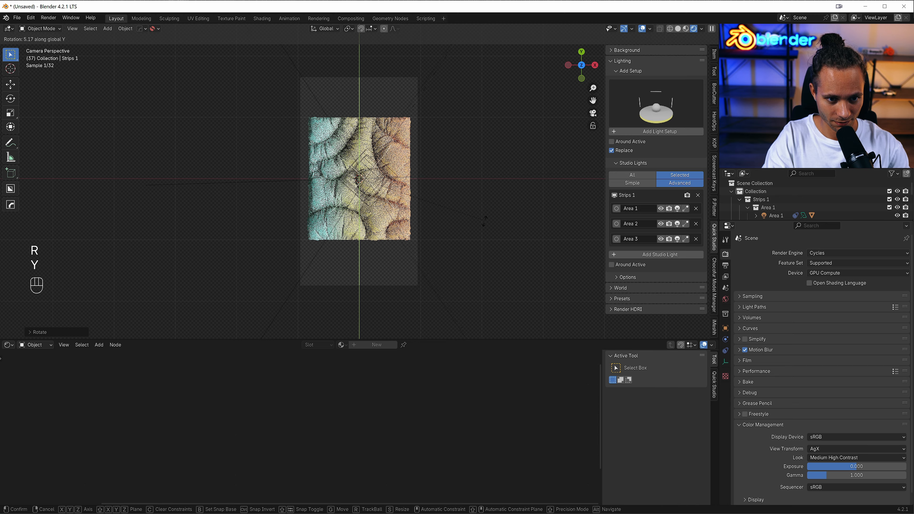
pyautogui.click(477, 235)
pyautogui.scroll(-2, 477, 234)
pyautogui.keyDown('shift'); pyautogui.moveTo(461, 201); pyautogui.dragTo(449, 214, button='middle'); pyautogui.keyUp('shift')
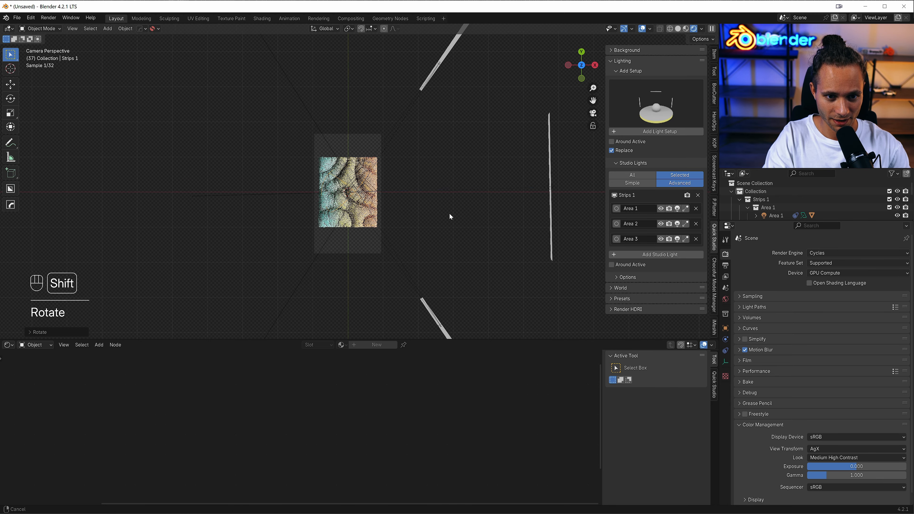
# Set the power of the Area 2 strip light to 40 W.
pyautogui.click(616, 224)
pyautogui.click(662, 251)
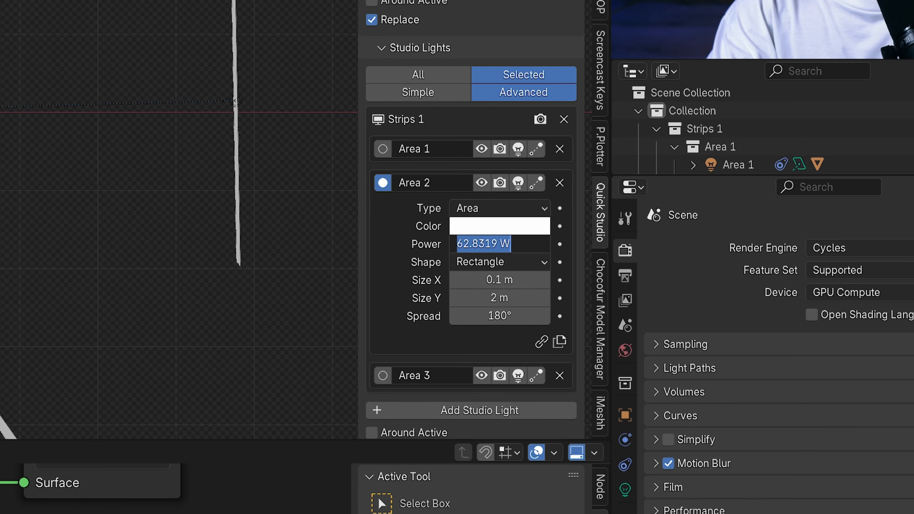
pyautogui.write('40')
pyautogui.press('Return')
# Set the power of the Area 1 strip light to 40 W.
pyautogui.click(383, 376)
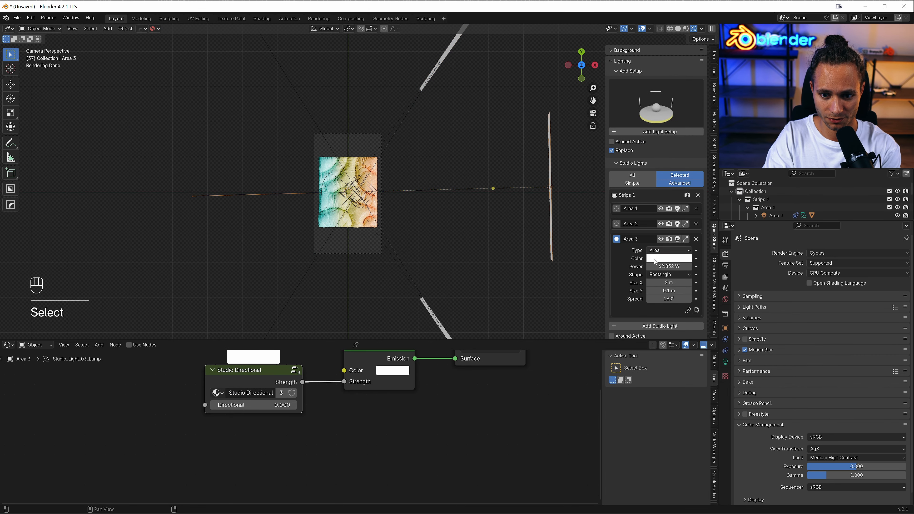
pyautogui.click(443, 326)
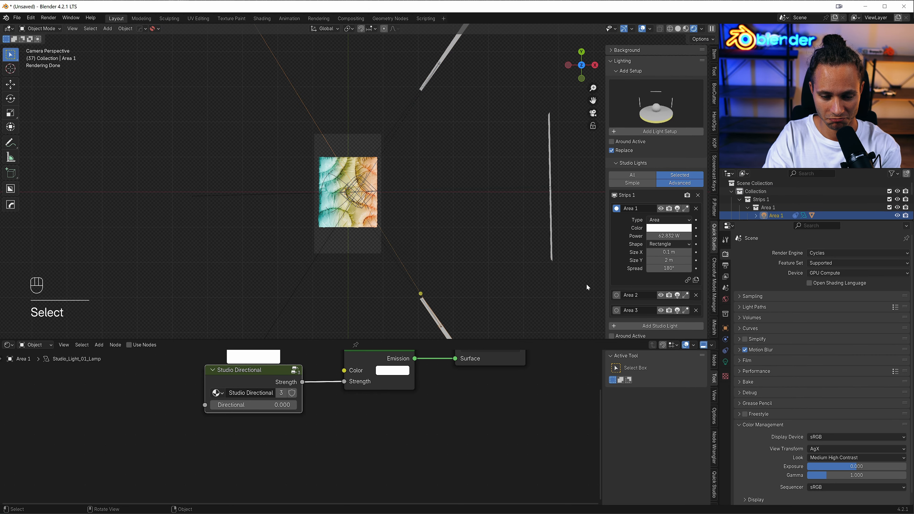
pyautogui.write('40')
pyautogui.press('Return')
pyautogui.scroll(4, 487, 274)
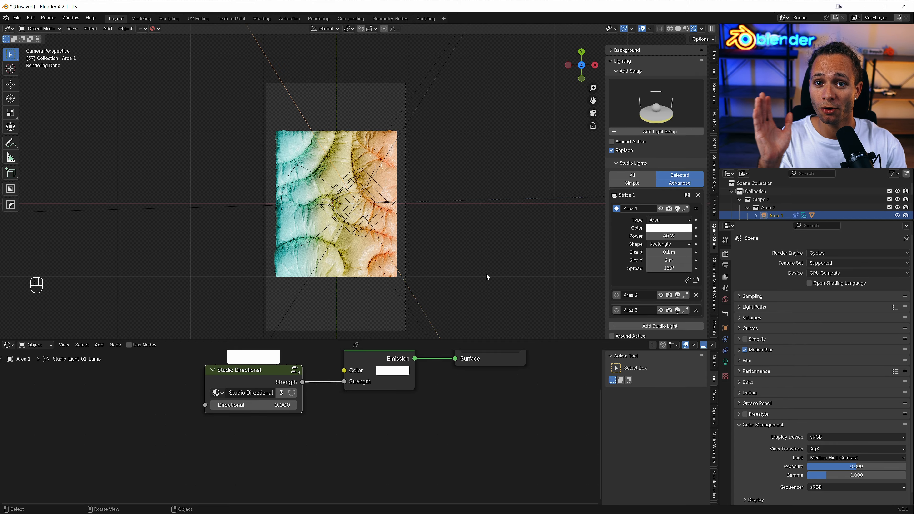
# Select the cloth plane, insert the Blender logo decal from the MyDecals library and move it toward the cloth's lower right corner.
pyautogui.scroll(3, 486, 273)
pyautogui.keyDown('shift'); pyautogui.moveTo(373, 313); pyautogui.dragTo(377, 264, button='middle'); pyautogui.keyUp('shift')
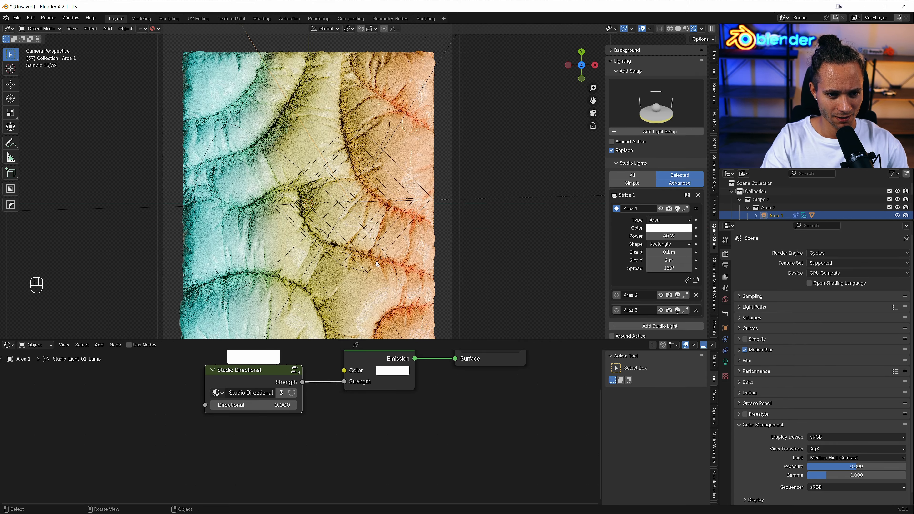
pyautogui.scroll(-2, 377, 263)
pyautogui.moveTo(377, 249); pyautogui.dragTo(385, 223)
pyautogui.keyDown('shift'); pyautogui.moveTo(377, 249); pyautogui.dragTo(384, 219, button='middle'); pyautogui.keyUp('shift')
pyautogui.click(355, 258)
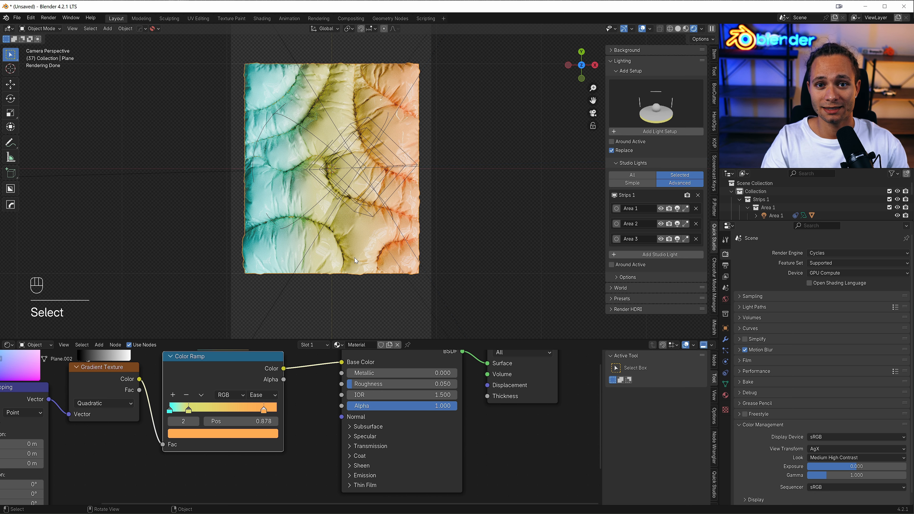
pyautogui.press('d')
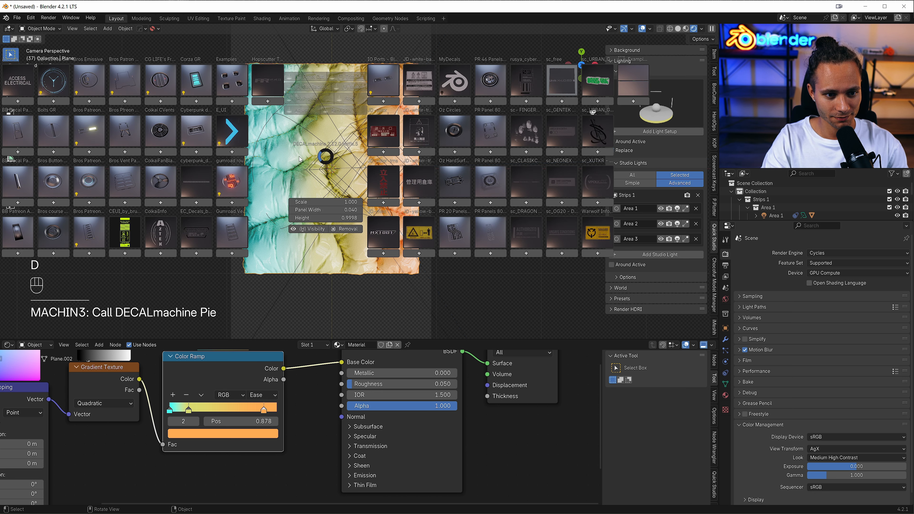
pyautogui.click(456, 102)
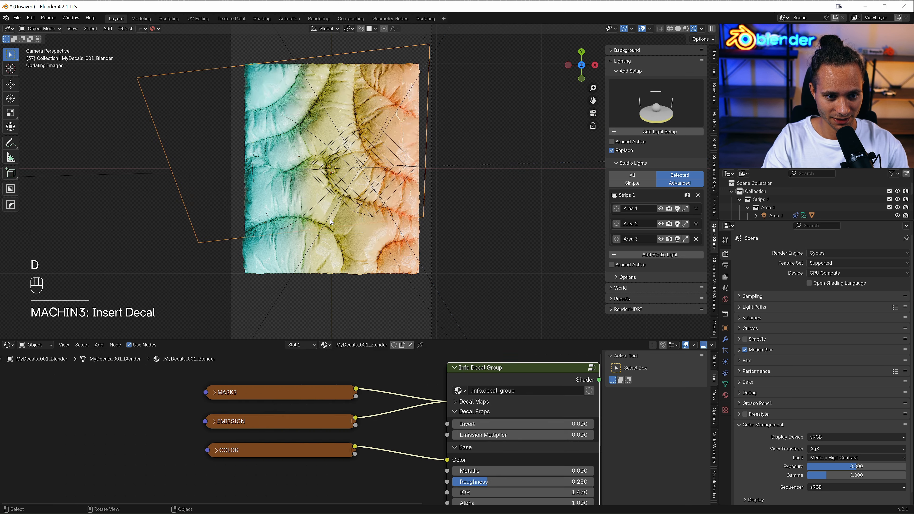
pyautogui.click(390, 256)
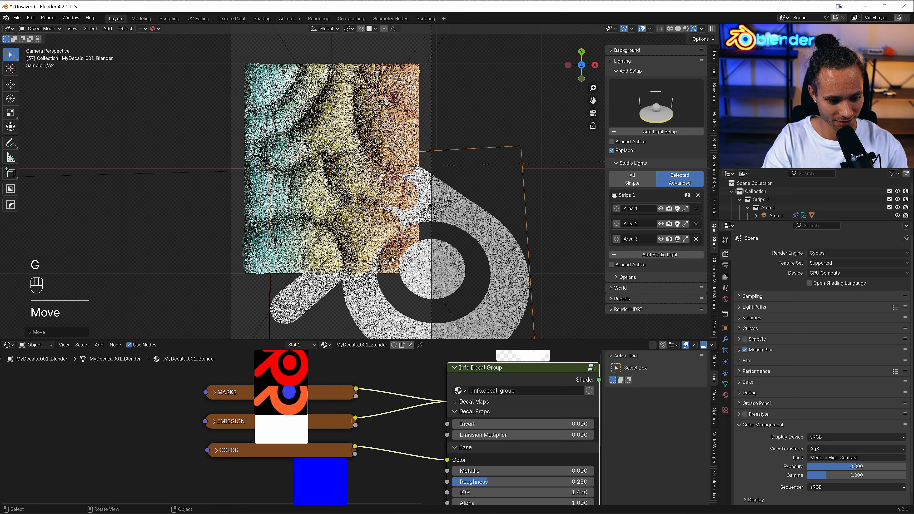
# Clear the logo decal's rotation, scale it down and move it back over the cloth in top view.
pyautogui.hotkey('alt', 'r')
pyautogui.press('s')
pyautogui.click(453, 262)
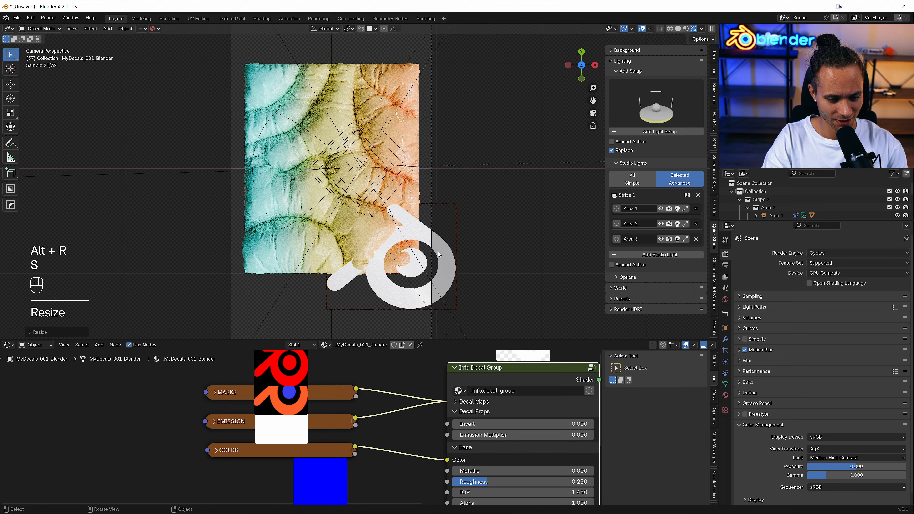
pyautogui.press('`')
pyautogui.scroll(5, 417, 221)
pyautogui.press('g')
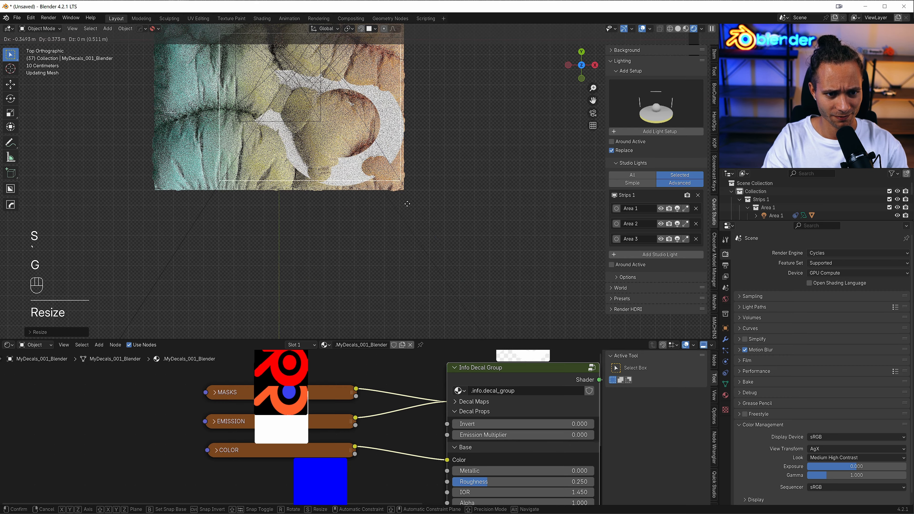
pyautogui.click(397, 199)
# Move the logo decal along its local Z axis to sit above the cloth and scale it down to about 0.8.
pyautogui.press('d')
pyautogui.moveTo(445, 136); pyautogui.dragTo(413, 219, button='middle')
pyautogui.press('g')
pyautogui.press('z')
pyautogui.press('z')
pyautogui.click(405, 186)
pyautogui.press('s')
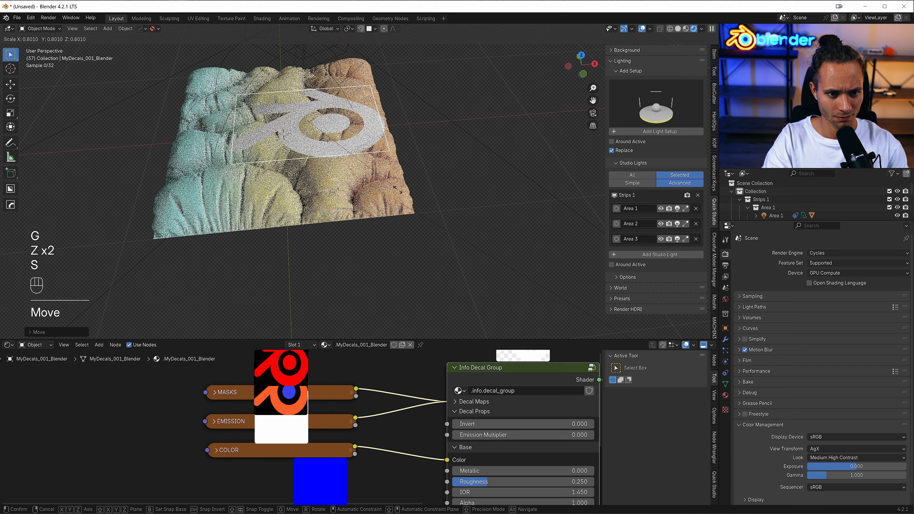
pyautogui.click(380, 144)
# Move the logo decal over the cloth's lower right area in top view and scale it down further.
pyautogui.press('`')
pyautogui.press('g')
pyautogui.click(412, 230)
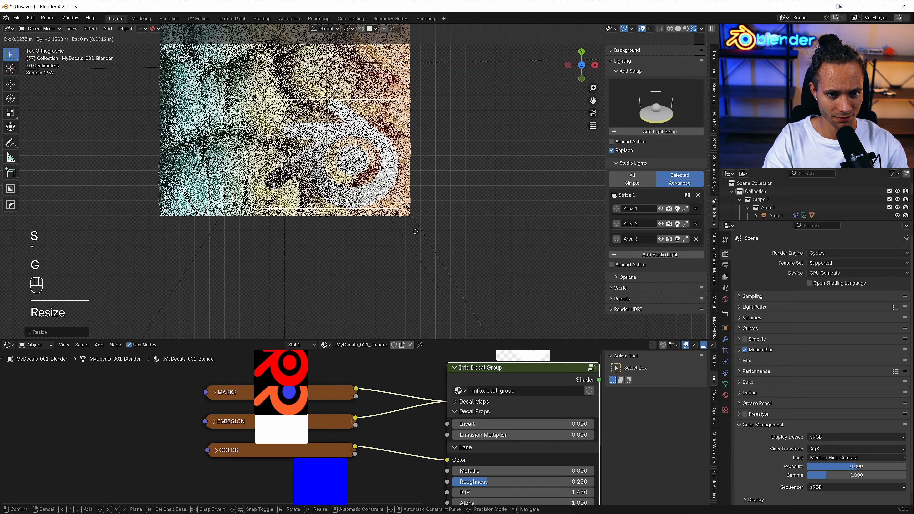
pyautogui.scroll(-2, 438, 210)
pyautogui.press('s')
pyautogui.click(441, 233)
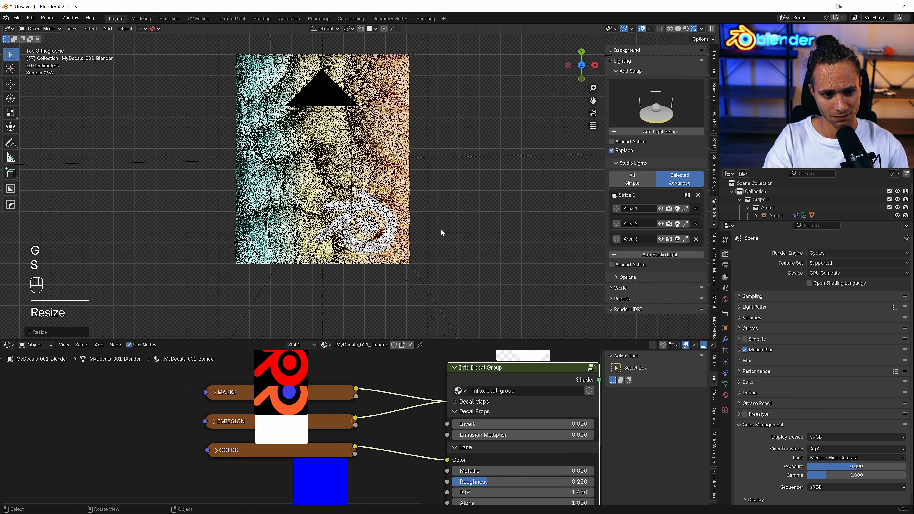
# Fine-tune the logo decal's position near the cloth's lower right corner with movement locked to the XY plane.
pyautogui.press('g')
pyautogui.press('z')
pyautogui.rightClick(443, 238)
pyautogui.press('g')
pyautogui.hotkey('shift', 'z')
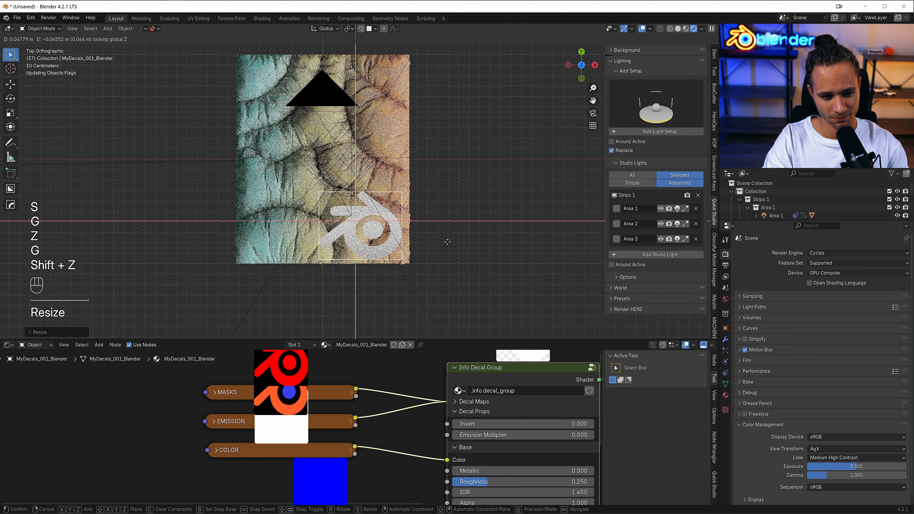
pyautogui.click(432, 237)
# Project the Blender logo decal onto the cloth surface with DECALmachine.
pyautogui.press('d')
pyautogui.rightClick(428, 226)
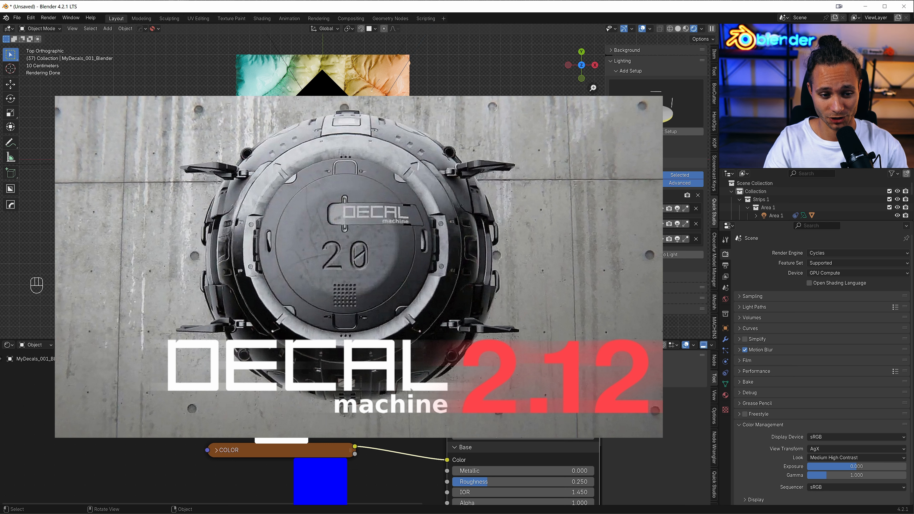
pyautogui.press('d')
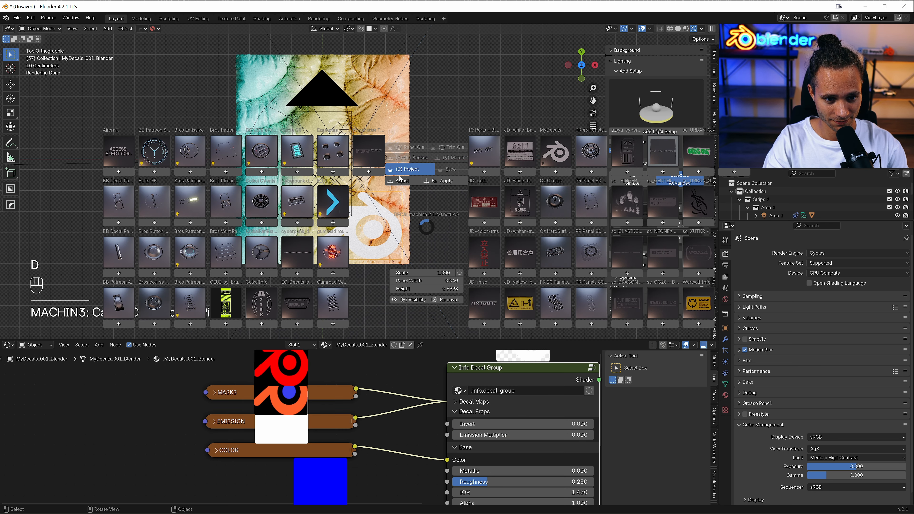
pyautogui.click(406, 170)
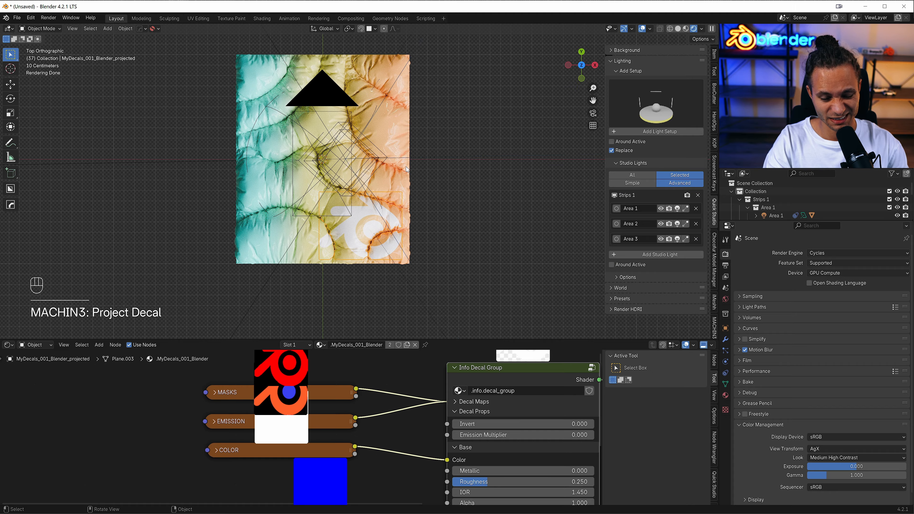
# Retrieve the backup of the projected logo decal and delete the projected version from the cloth.
pyautogui.scroll(4, 426, 253)
pyautogui.keyDown('shift'); pyautogui.moveTo(426, 252); pyautogui.dragTo(407, 137, button='middle'); pyautogui.keyUp('shift')
pyautogui.moveTo(409, 216); pyautogui.dragTo(434, 187, button='middle')
pyautogui.scroll(4, 434, 187)
pyautogui.hotkey('alt', 'd')
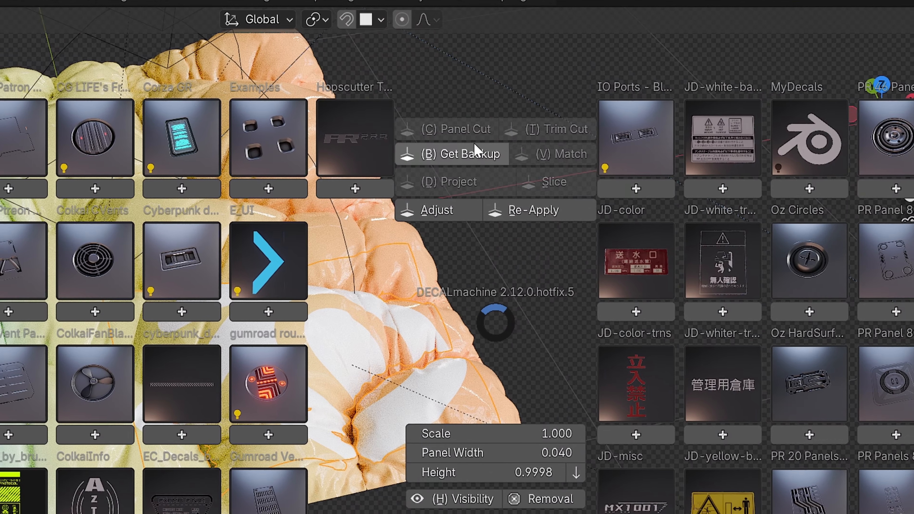
pyautogui.click(414, 83)
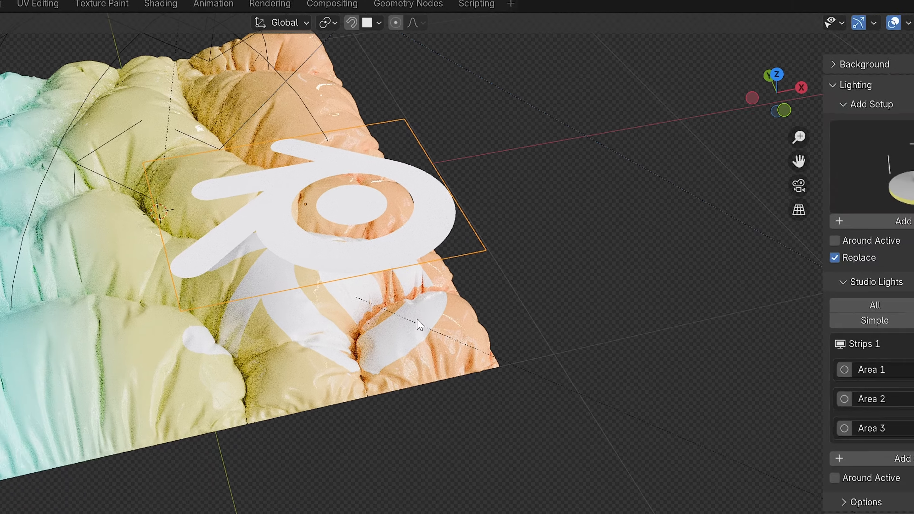
pyautogui.press('x')
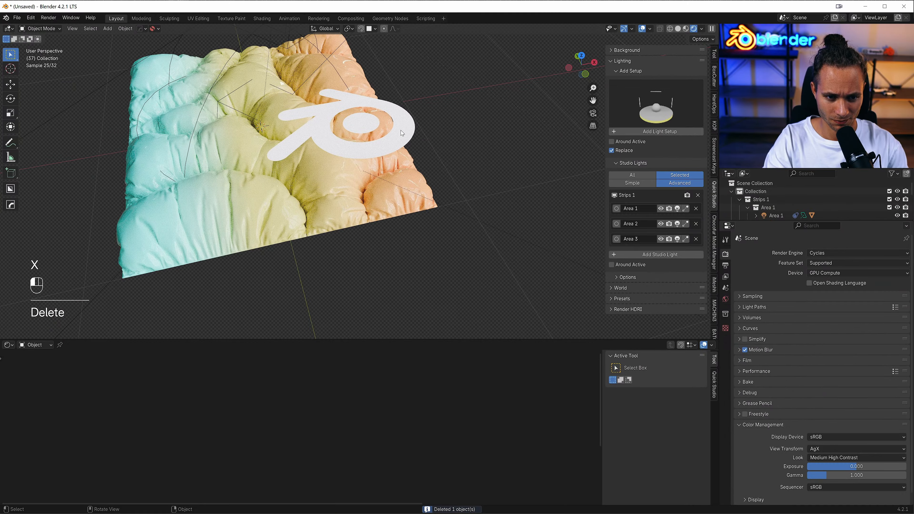
# Reposition the backup logo decal in top view and project it onto the cloth surface again.
pyautogui.click(406, 198)
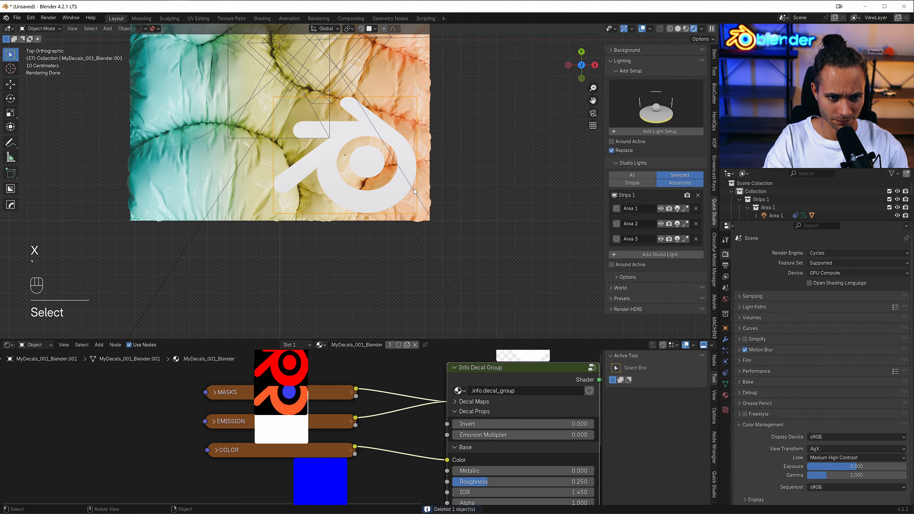
pyautogui.press('g')
pyautogui.click(428, 180)
pyautogui.moveTo(428, 179); pyautogui.dragTo(436, 127, button='middle')
pyautogui.press('d')
pyautogui.keyDown('alt'); pyautogui.click(418, 72); pyautogui.keyUp('alt')
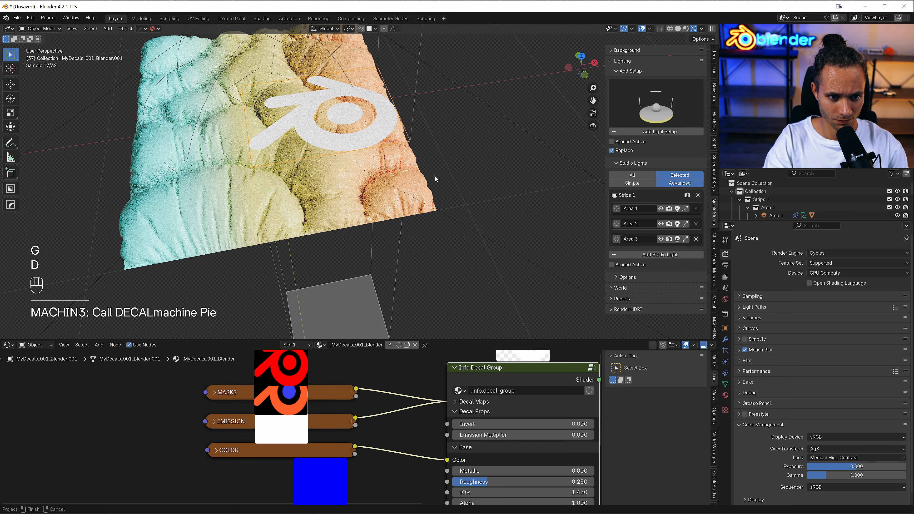
pyautogui.click(433, 190)
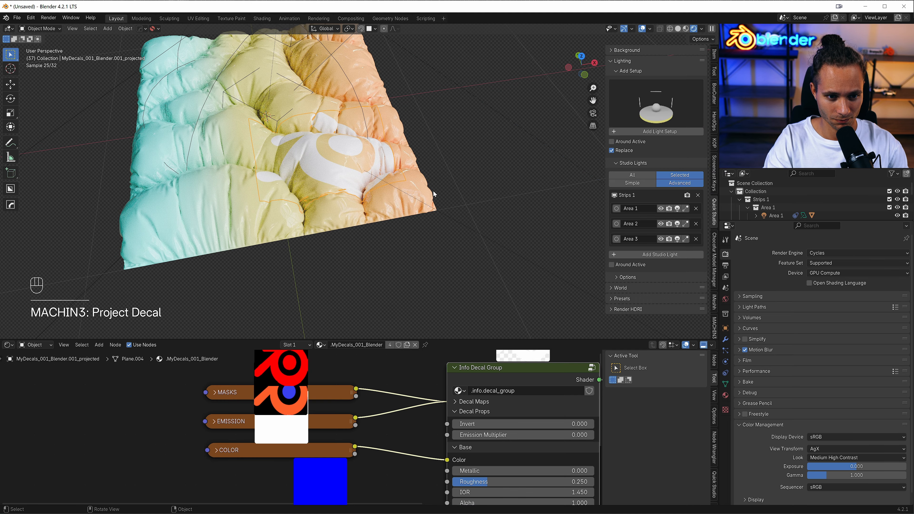
# Select the inflated cloth in top view and bring up the DECALmachine decal libraries.
pyautogui.press('`')
pyautogui.scroll(-4, 428, 162)
pyautogui.keyDown('shift'); pyautogui.moveTo(402, 167); pyautogui.dragTo(353, 184, button='middle'); pyautogui.keyUp('shift')
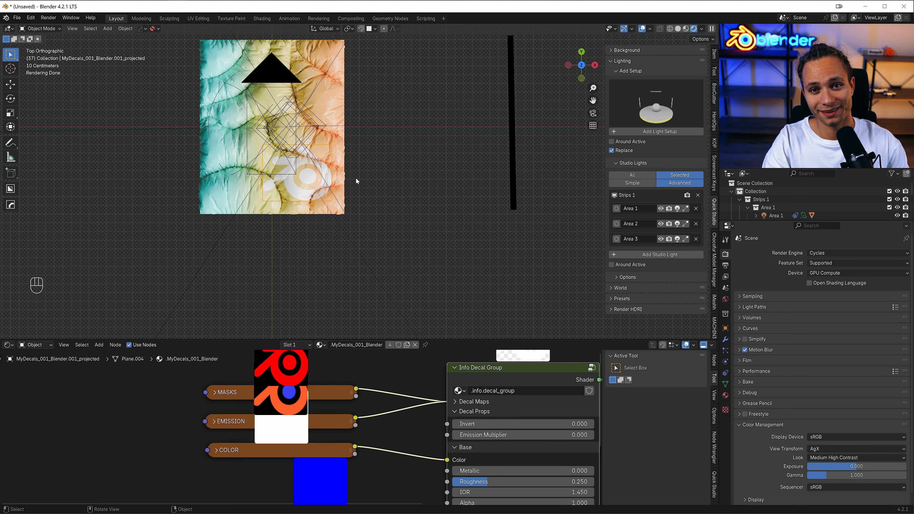
pyautogui.keyDown('shift'); pyautogui.moveTo(357, 180); pyautogui.dragTo(381, 209, button='middle'); pyautogui.keyUp('shift')
pyautogui.click(227, 77)
pyautogui.keyDown('shift'); pyautogui.moveTo(228, 77); pyautogui.dragTo(304, 116, button='middle'); pyautogui.keyUp('shift')
pyautogui.scroll(3, 305, 117)
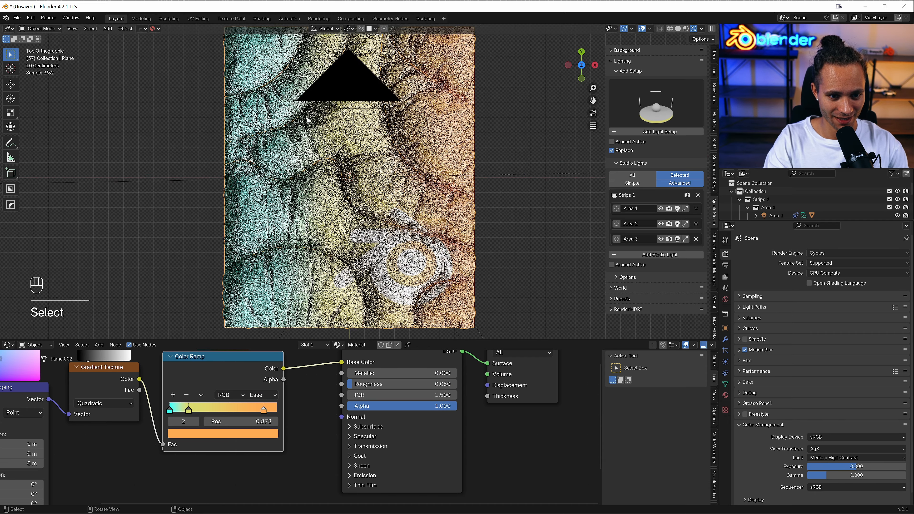
pyautogui.press('d')
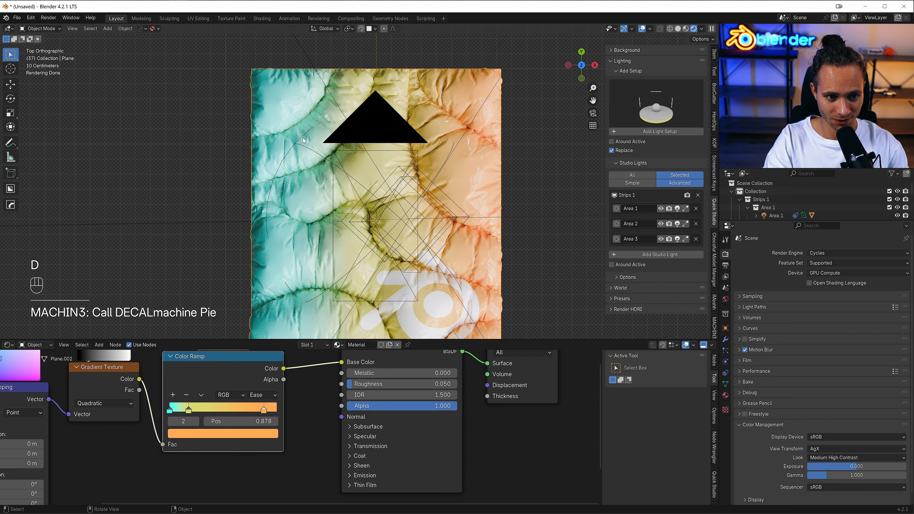
pyautogui.press('d')
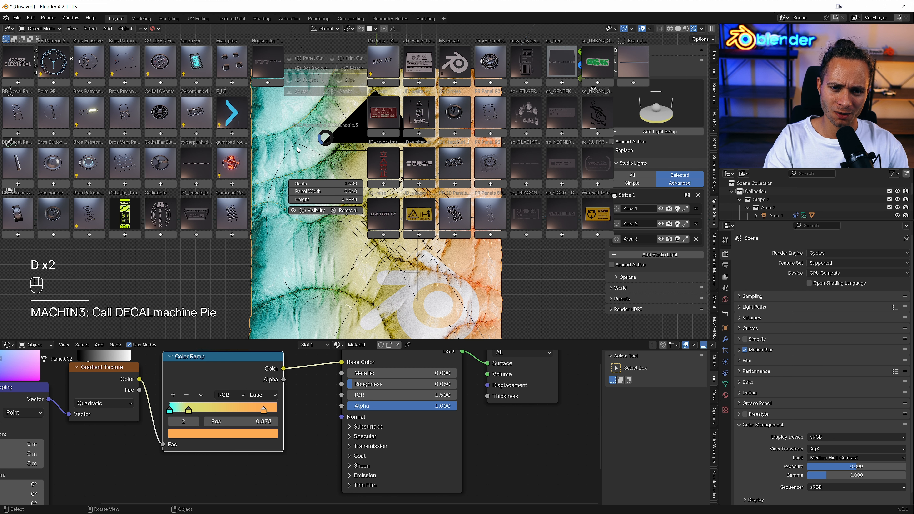
# Compare the graffiti, Gentek and fingerprint decal libraries and insert decal sc_URBAN_GRAFFITI_028 above the cloth.
pyautogui.click(599, 110)
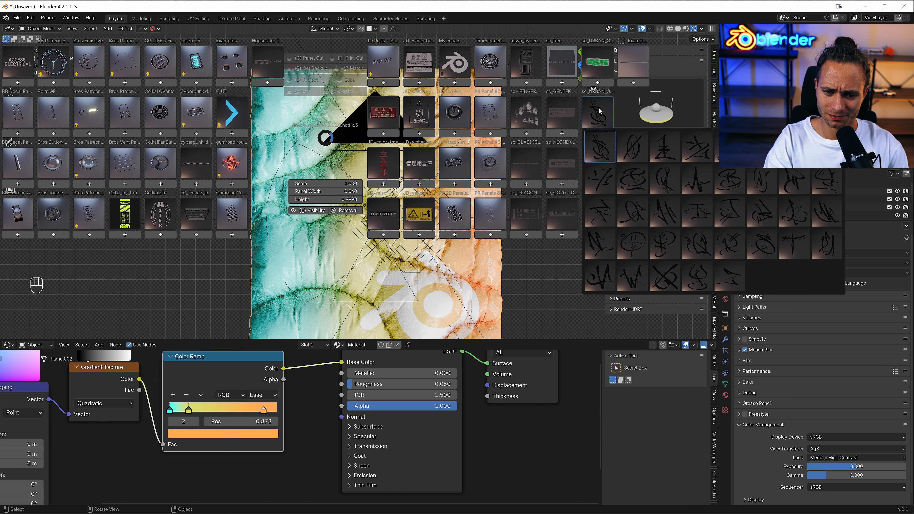
pyautogui.click(598, 63)
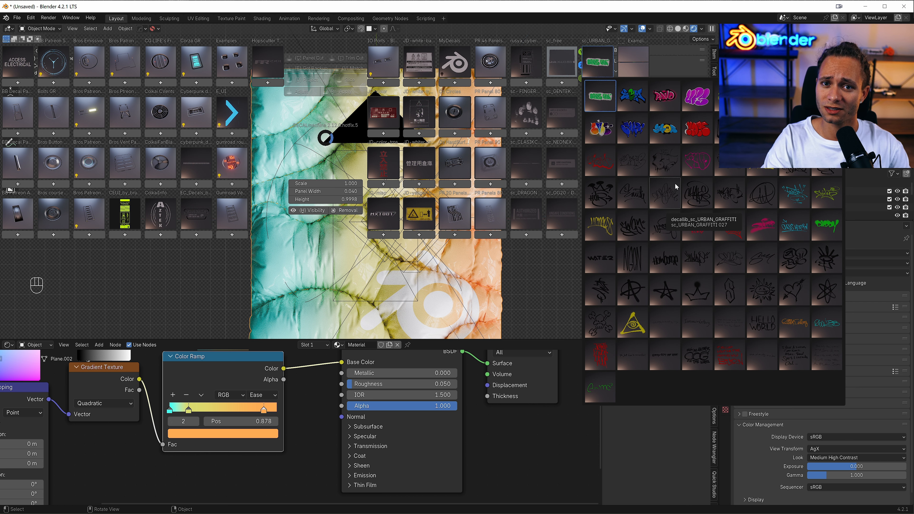
pyautogui.click(559, 120)
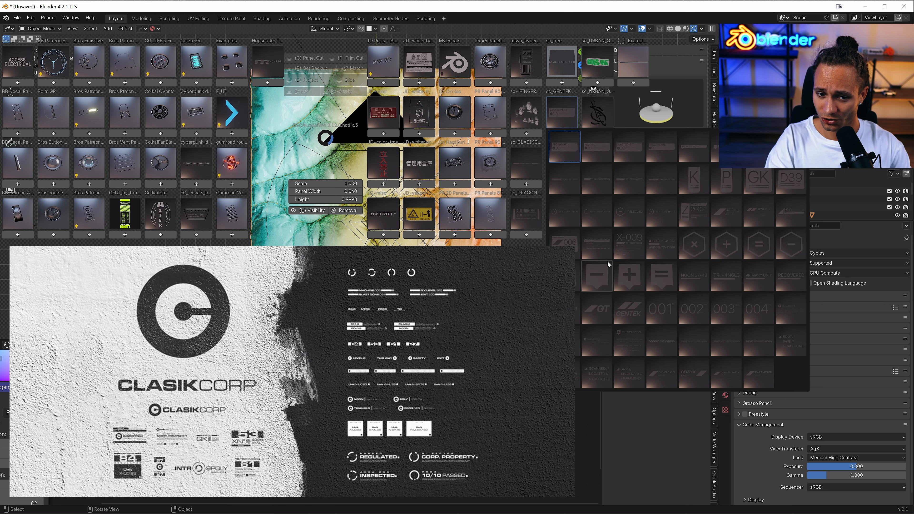
pyautogui.click(530, 116)
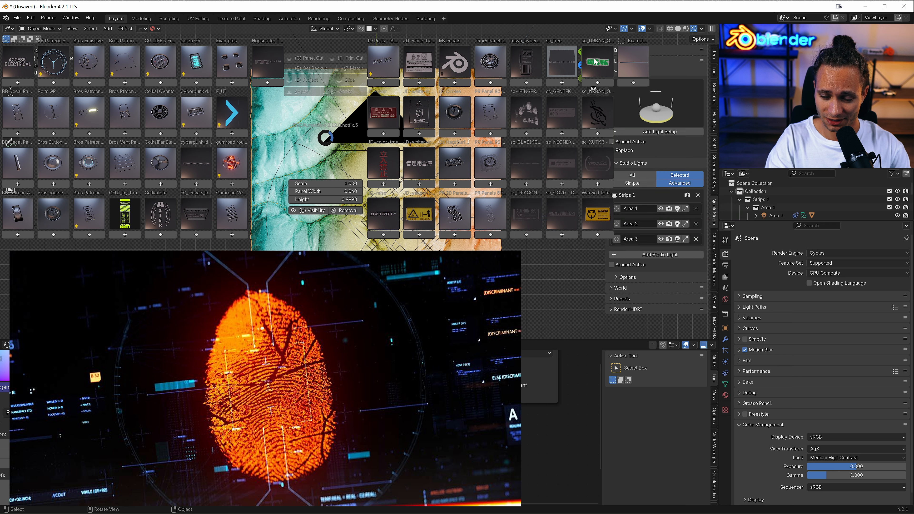
pyautogui.click(598, 65)
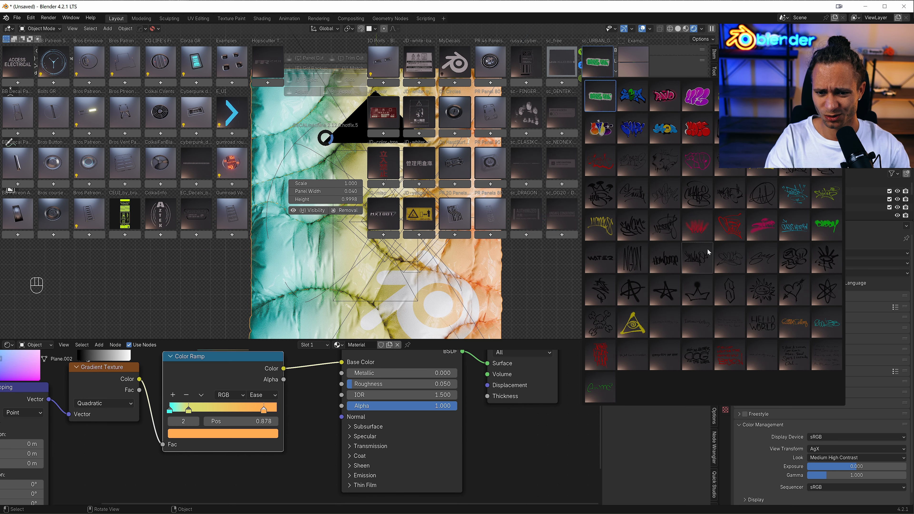
pyautogui.click(694, 199)
# Clear the graffiti decal's rotation, scale it to about 0.39 and move it over the cloth's upper left corner.
pyautogui.press('g')
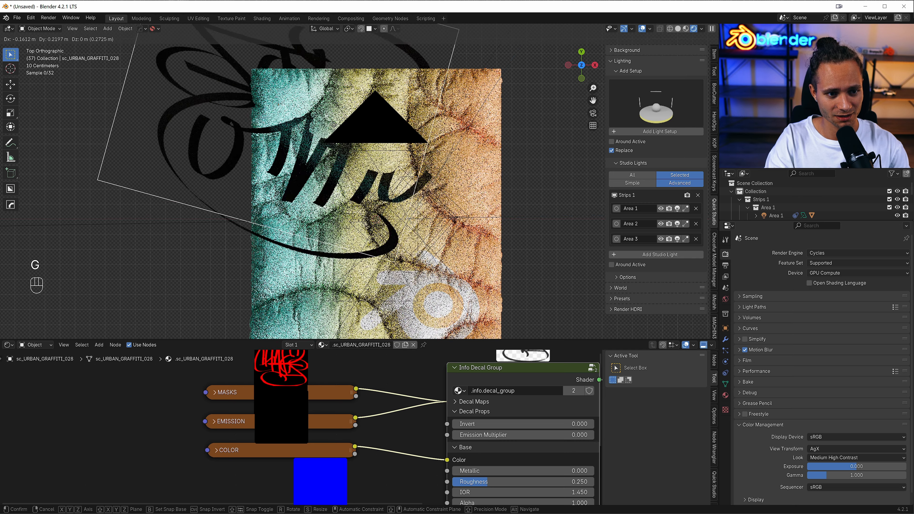
pyautogui.click(304, 119)
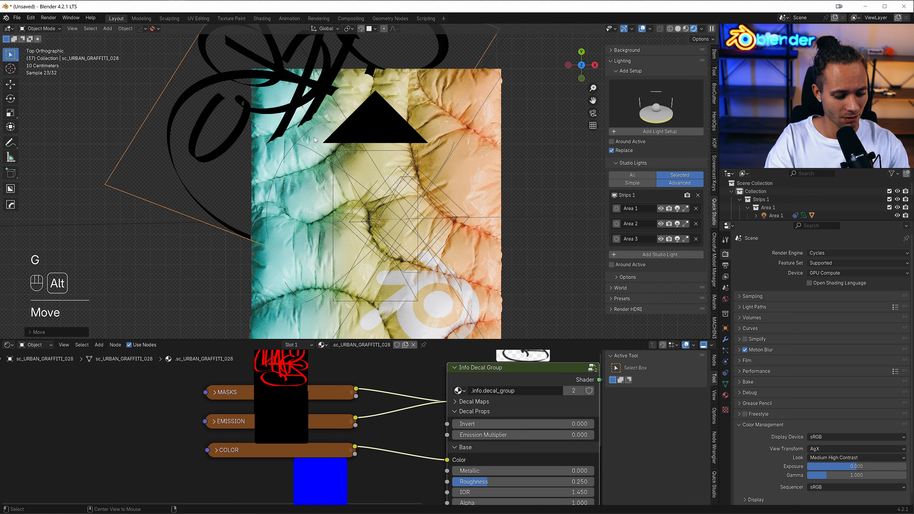
pyautogui.hotkey('alt', 'r')
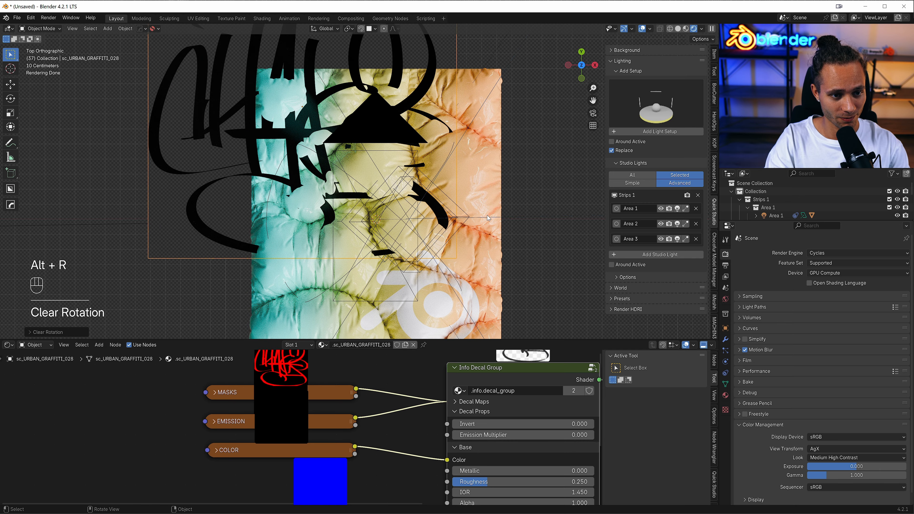
pyautogui.press('s')
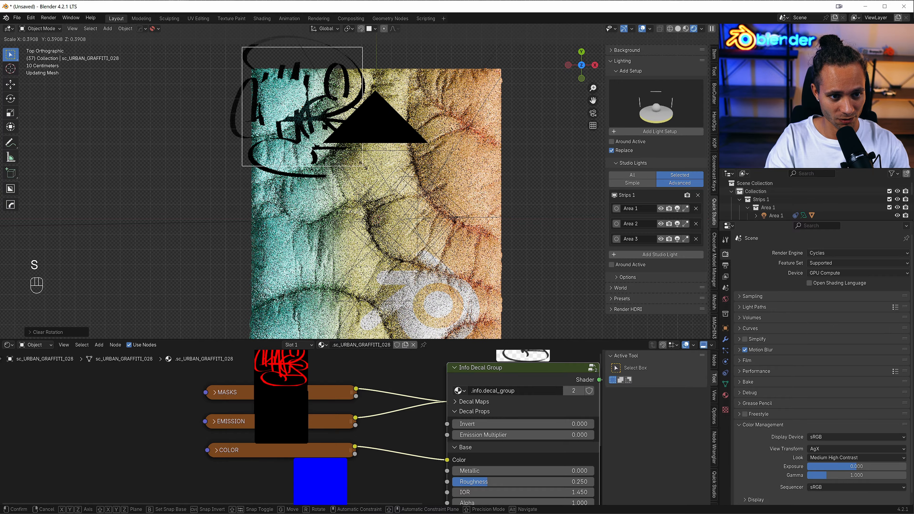
pyautogui.press('Return')
pyautogui.press('g')
pyautogui.click(373, 190)
# Adjust the graffiti decal's height above the cloth with movement locked to the Z axis.
pyautogui.moveTo(373, 191); pyautogui.dragTo(390, 161, button='middle')
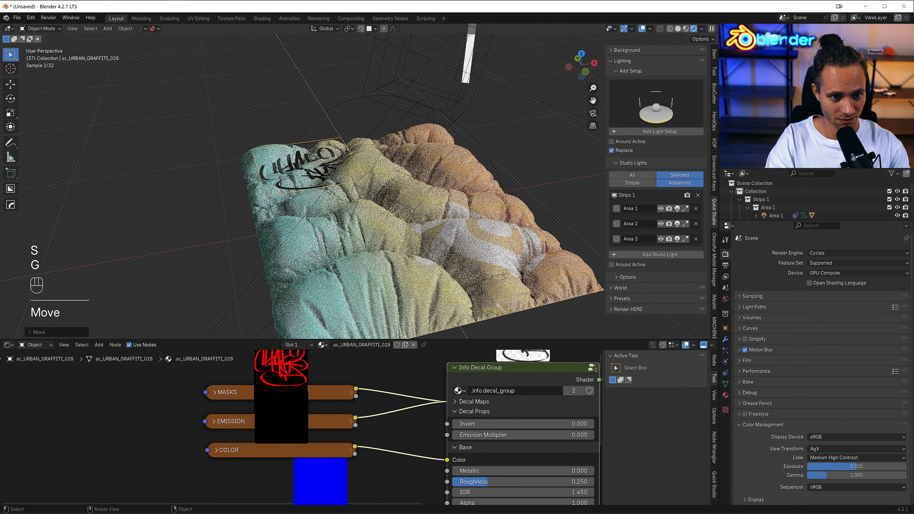
pyautogui.press('g')
pyautogui.press('z')
pyautogui.click(383, 174)
# Project the graffiti decal onto the cloth from top view with DECALmachine.
pyautogui.press('`')
pyautogui.scroll(-3, 365, 199)
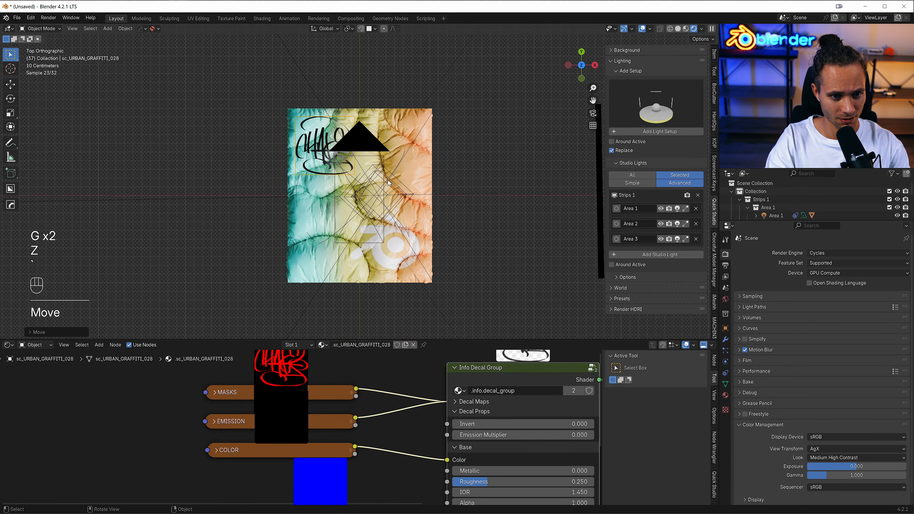
pyautogui.hotkey('alt', 'd')
pyautogui.click(365, 124)
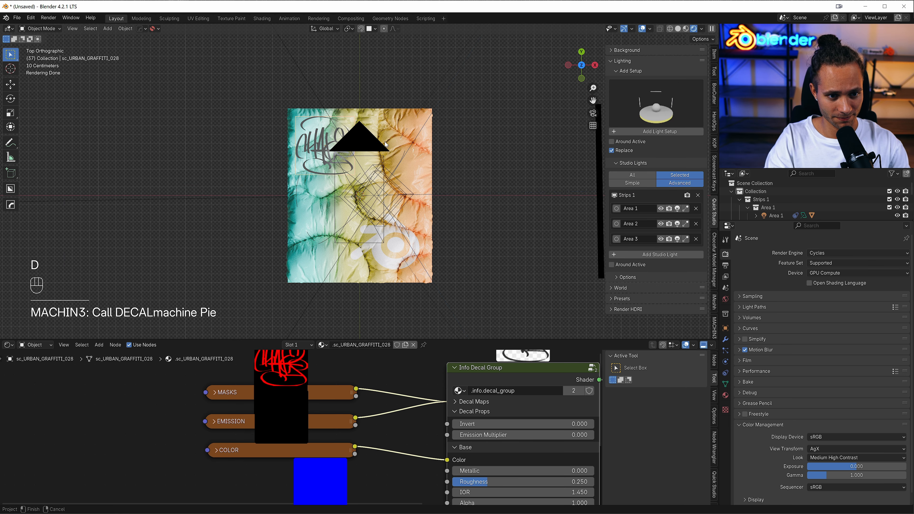
pyautogui.click(370, 165)
# Disconnect the color texture from the graffiti decal's base color, set that color to white and check it through the camera.
pyautogui.scroll(-2, 369, 166)
pyautogui.scroll(3, 370, 166)
pyautogui.moveTo(447, 461); pyautogui.dragTo(514, 467)
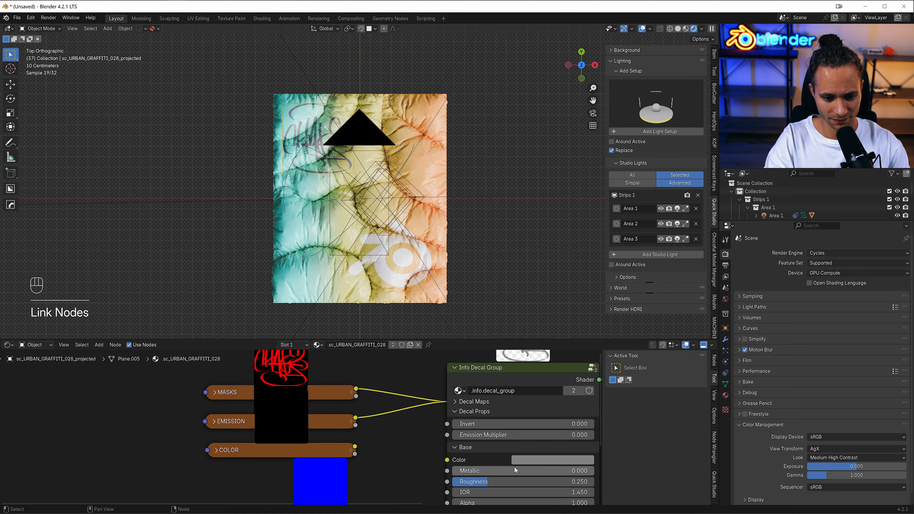
pyautogui.click(515, 463)
pyautogui.scroll(4, 464, 245)
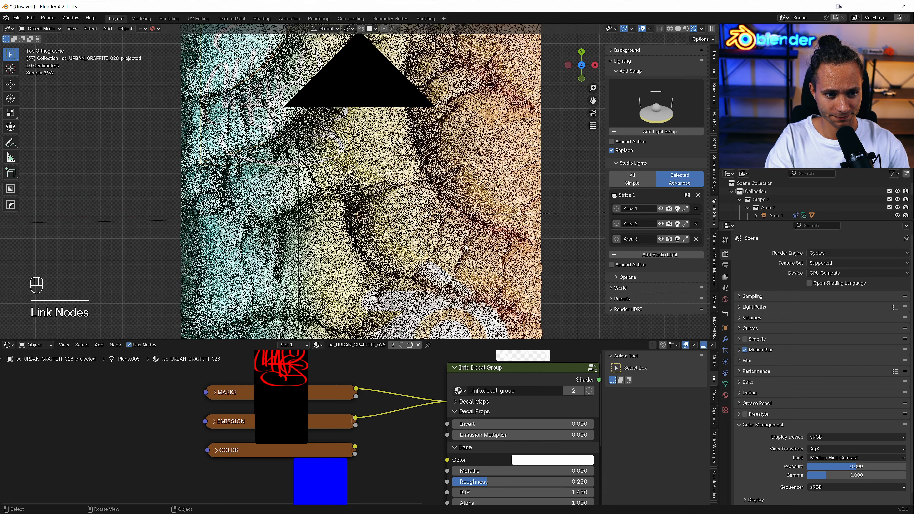
pyautogui.scroll(-5, 473, 238)
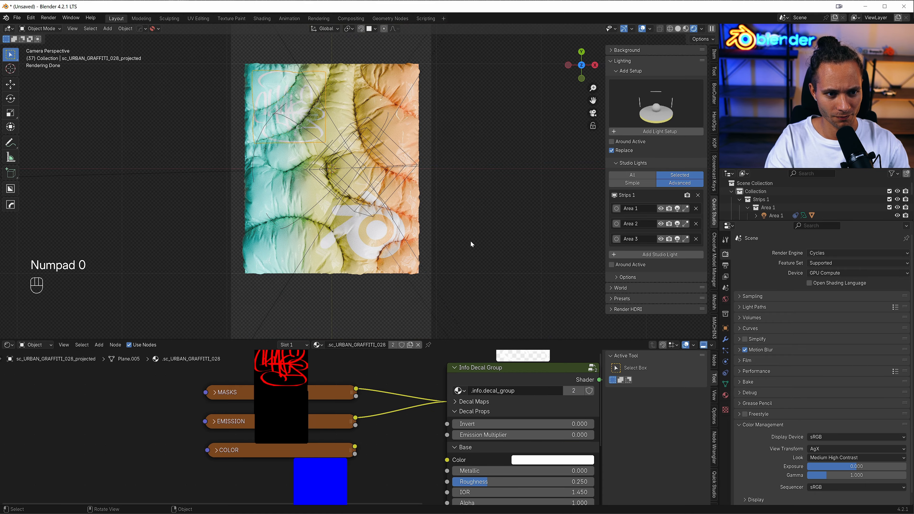
pyautogui.click(502, 218)
pyautogui.scroll(1, 501, 218)
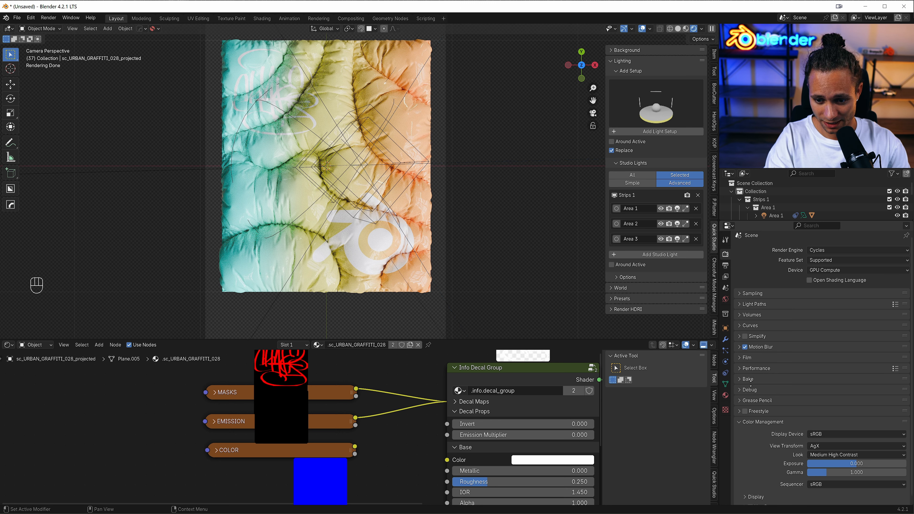
# Set the maximum render samples in the Cycles sampling settings to 512.
pyautogui.click(754, 296)
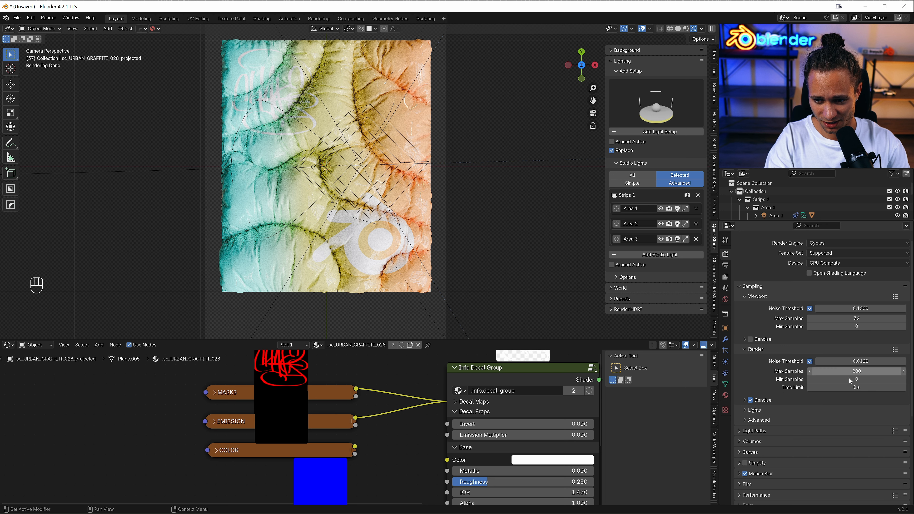
pyautogui.click(871, 372)
pyautogui.write('512')
pyautogui.press('Return')
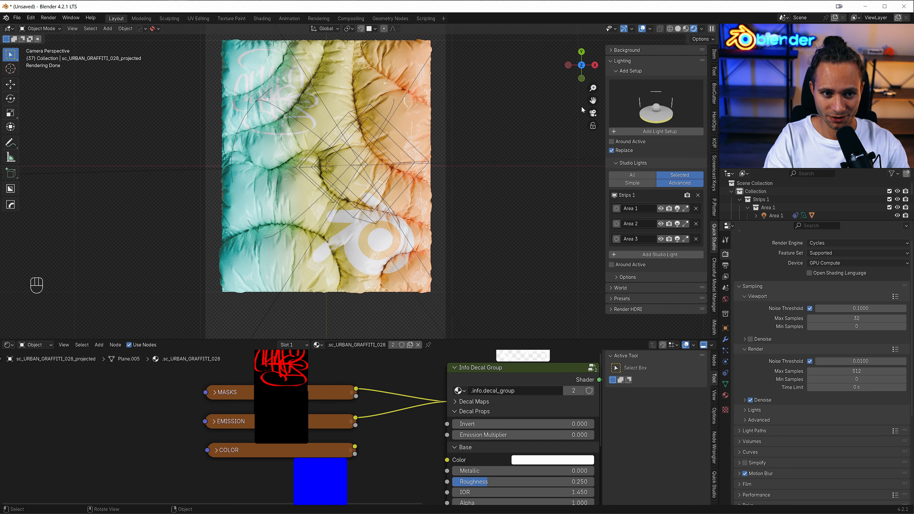
# Switch the viewport to solid shading and render the image.
pyautogui.click(677, 29)
pyautogui.click(48, 18)
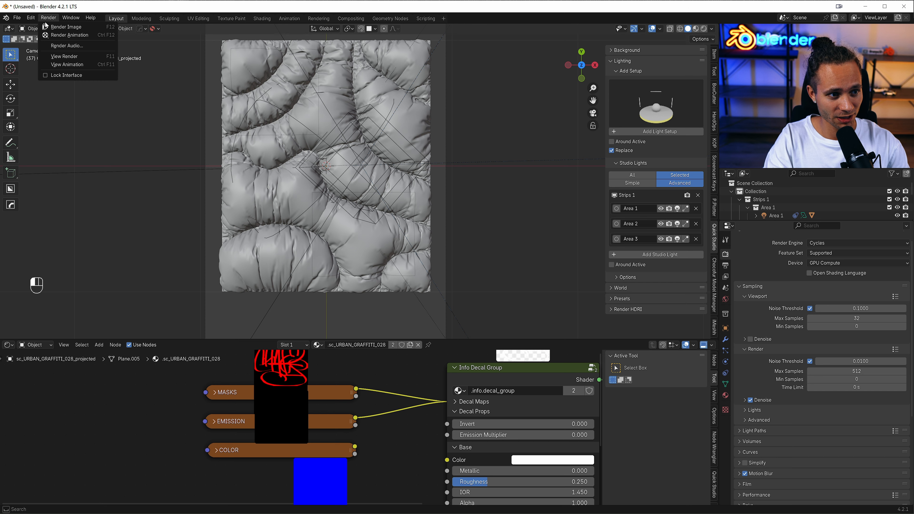
pyautogui.click(61, 27)
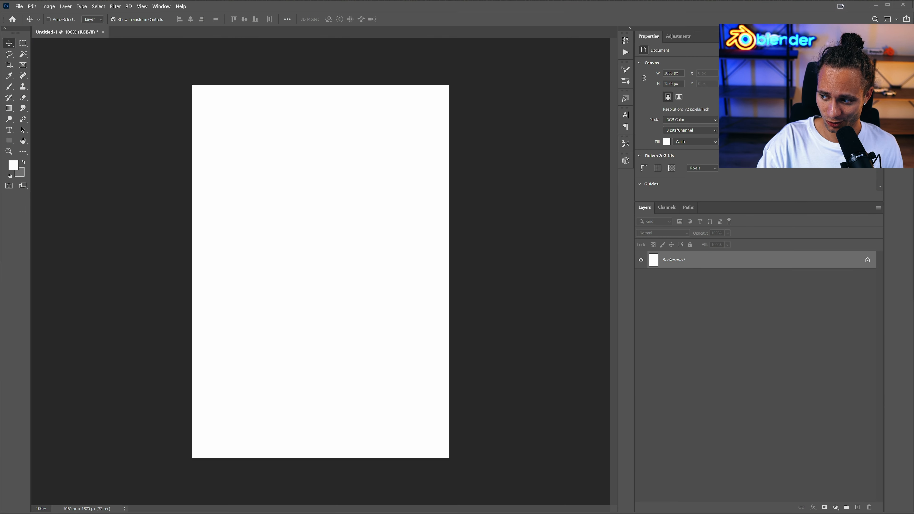
# Switch to Photoshop, place the fabric2 render on the blank 1080 x 1570 px canvas and fit it within the page.
pyautogui.moveTo(633, 296); pyautogui.dragTo(422, 275)
pyautogui.hotkey('ctrl', 't')
pyautogui.press('Return')
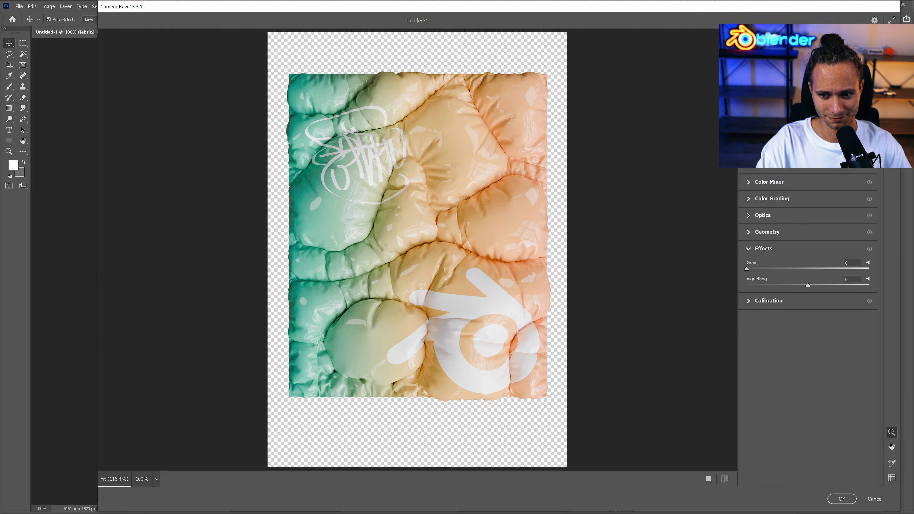
# In the Camera Raw filter for the fabric2 layer, set exposure to +0.10, contrast to +6 and adjust vibrance and saturation slightly.
pyautogui.click(764, 132)
pyautogui.moveTo(808, 198); pyautogui.dragTo(812, 210)
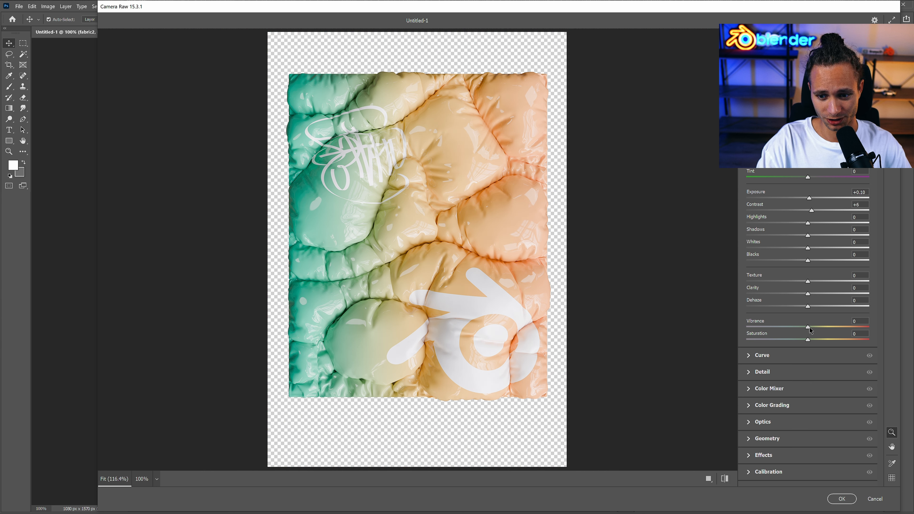
pyautogui.moveTo(808, 328); pyautogui.dragTo(812, 340)
# Set the Camera Raw sharpening to 42 and apply the filter to the fabric2 layer.
pyautogui.click(763, 372)
pyautogui.moveTo(746, 186); pyautogui.dragTo(781, 186)
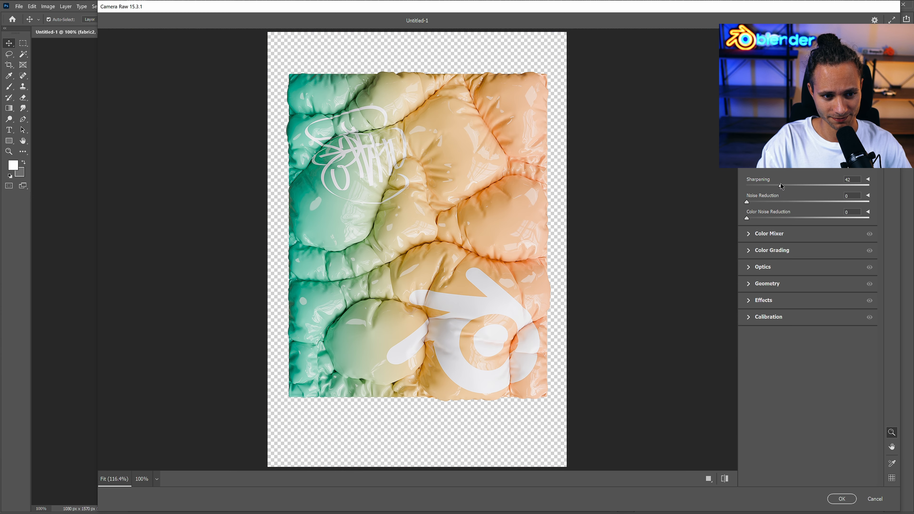
pyautogui.click(842, 499)
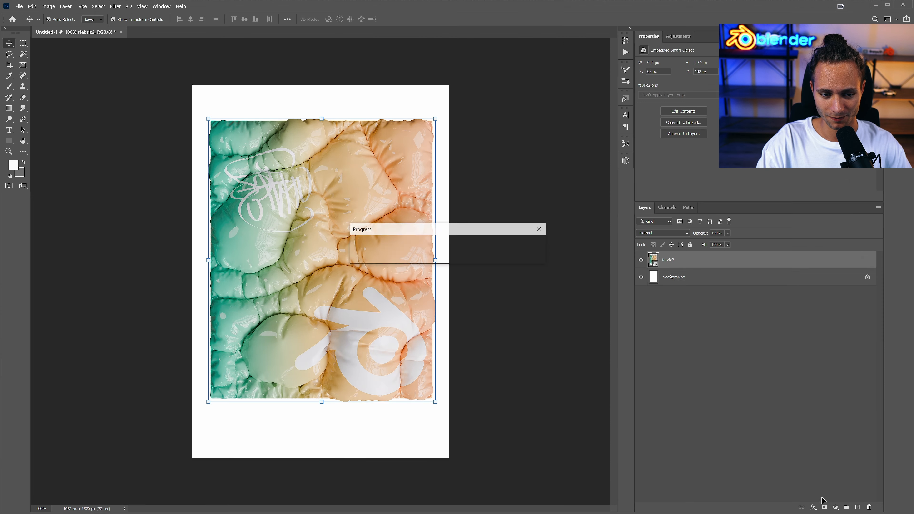
# Make the Background layer active beneath the fabric2 layer.
pyautogui.click(697, 302)
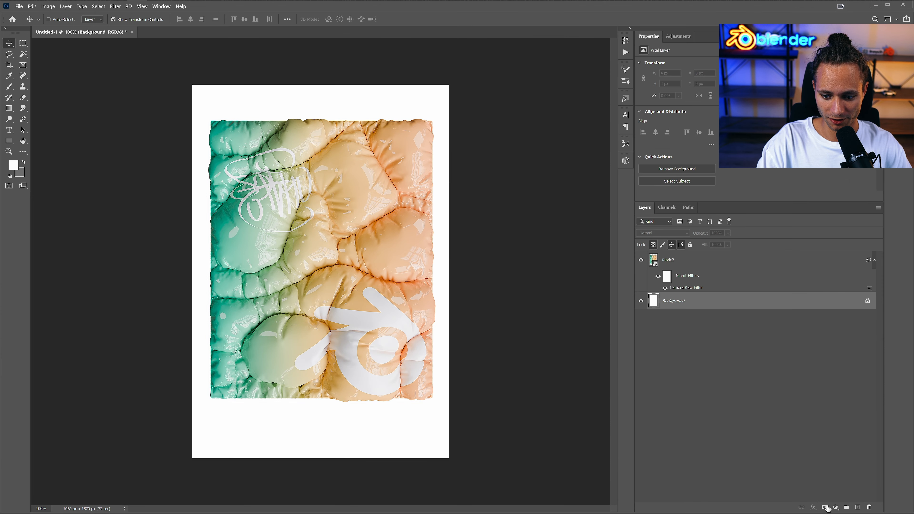